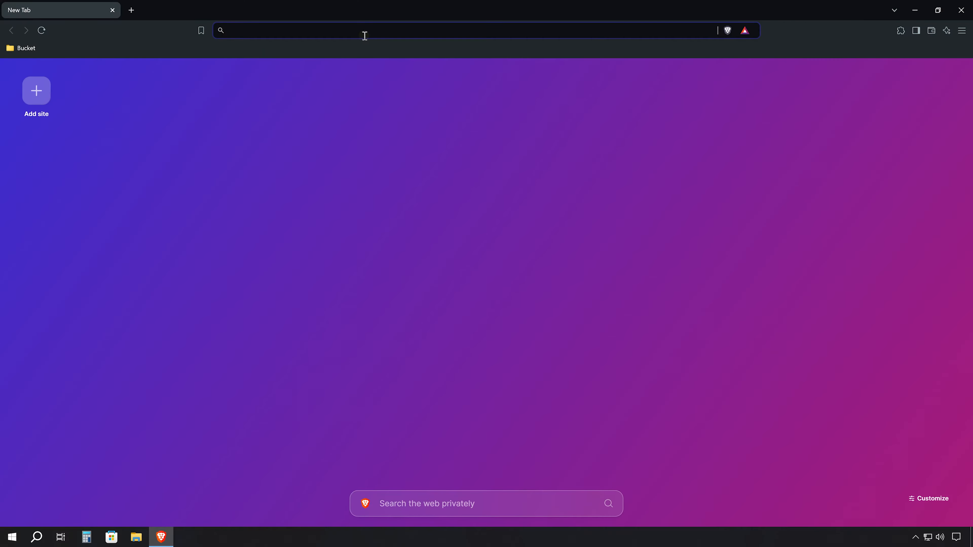
Step: Launch the Leonardo web app from leonardo.ai and sign in with Google
{"action": "left_click", "coordinate": [364, 35]}
{"action": "type", "text": "leonardo.ai"}
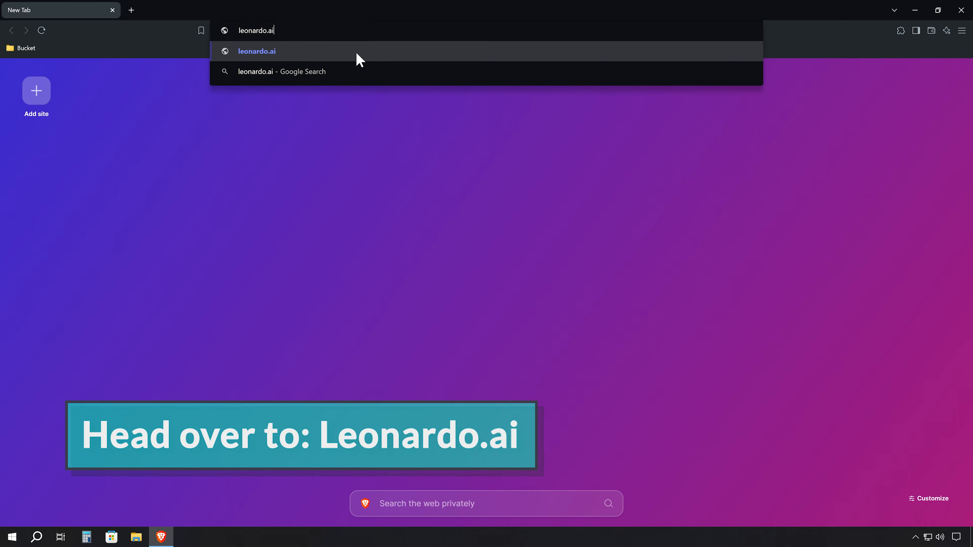
{"action": "left_click", "coordinate": [356, 54]}
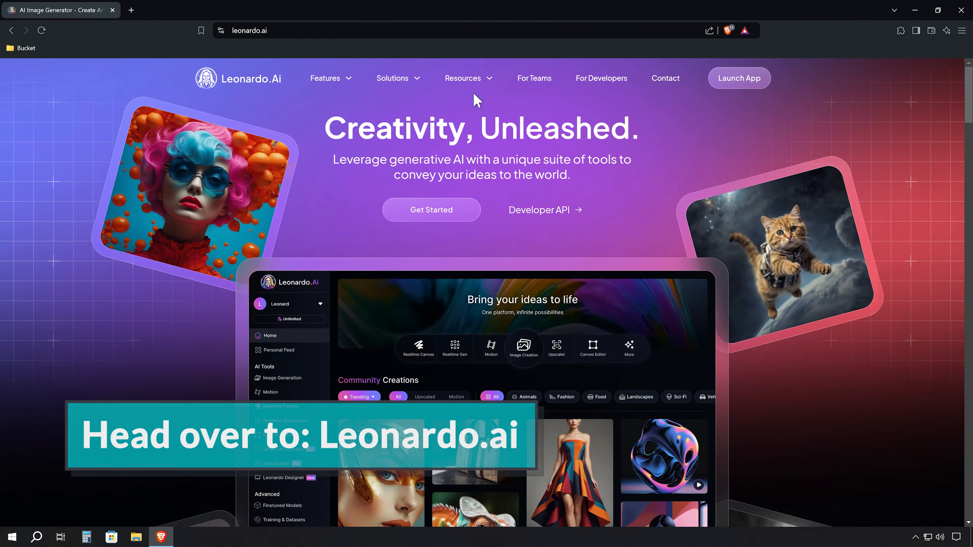
{"action": "left_click", "coordinate": [740, 81]}
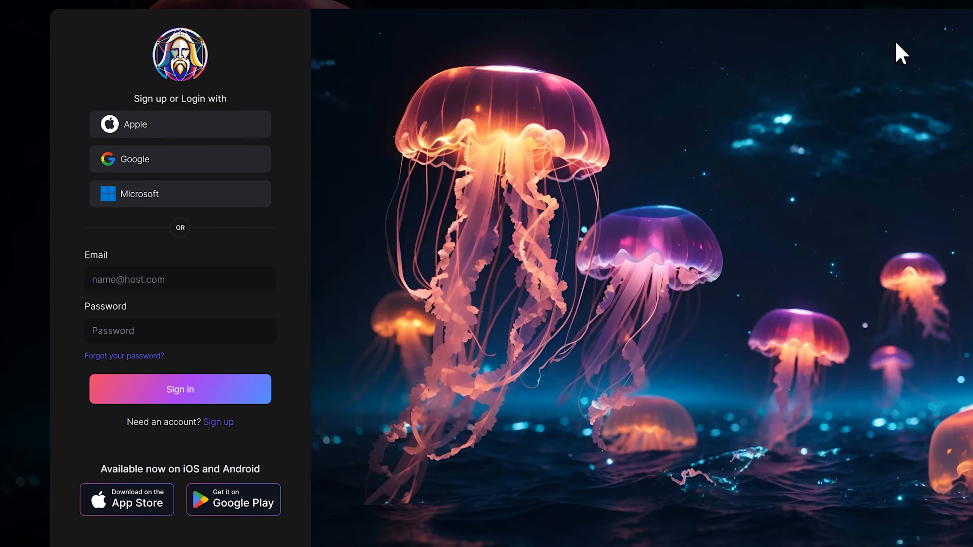
{"action": "left_click", "coordinate": [238, 170]}
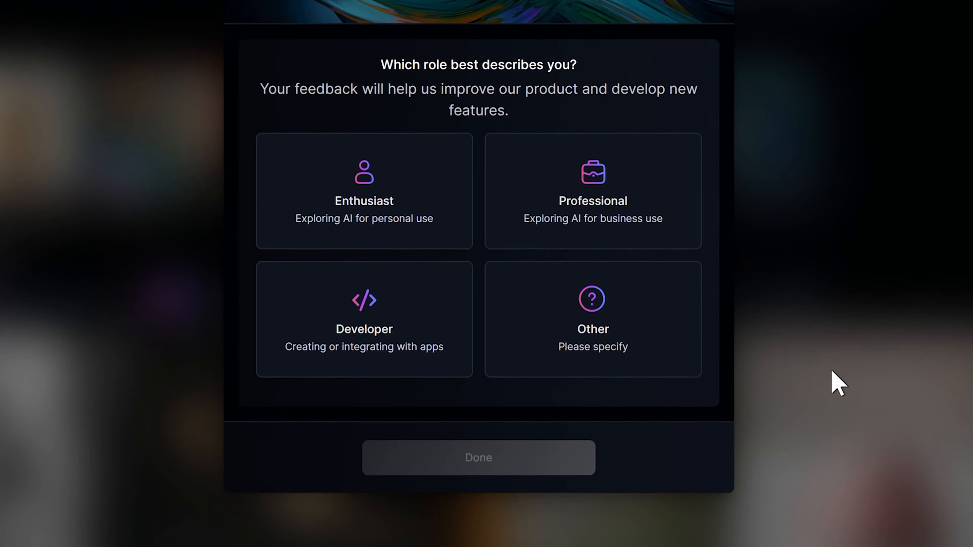
Step: Complete the onboarding with the Enthusiast role, accept the Terms of Service and look through the What's New notes
{"action": "left_click", "coordinate": [386, 220]}
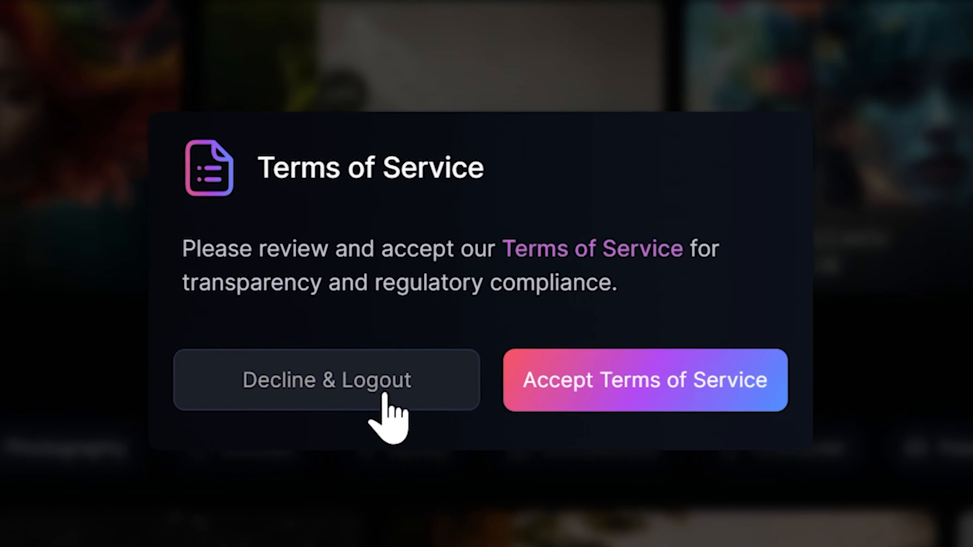
{"action": "left_click", "coordinate": [638, 385]}
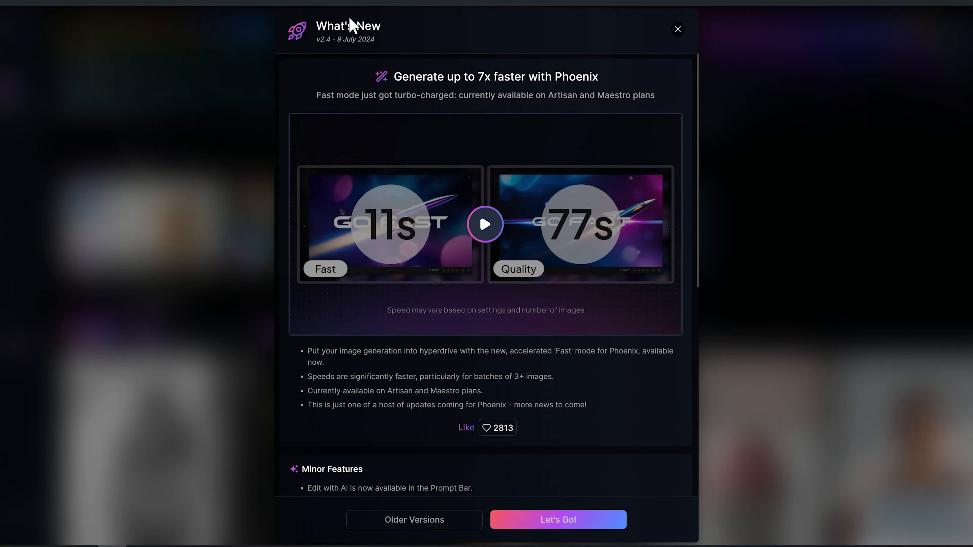
{"action": "left_click", "coordinate": [374, 40]}
{"action": "left_click_drag", "start_coordinate": [696, 81], "coordinate": [701, 194]}
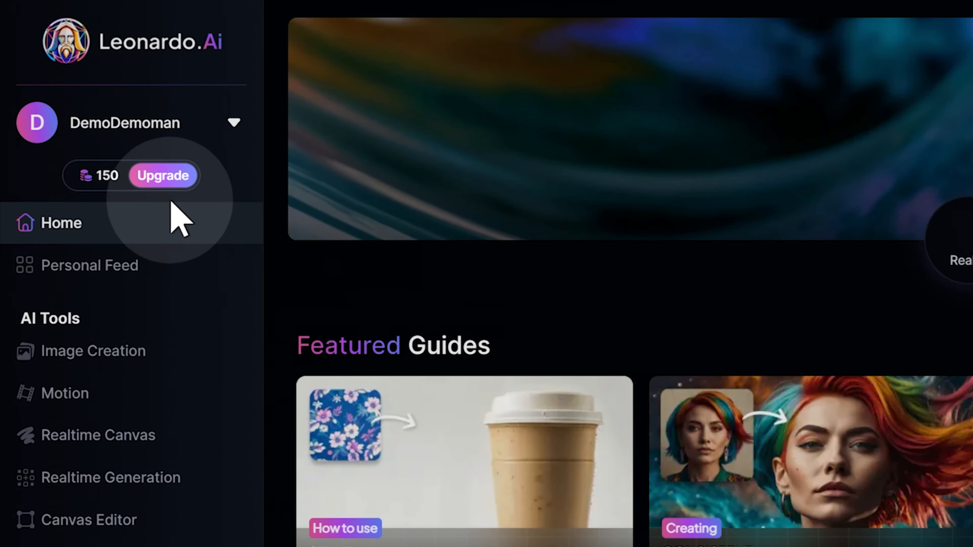
Step: Open Image Creation and inspect the Quality mode, Large size and Private Mode options and the Advanced Settings
{"action": "mouse_move", "coordinate": [99, 181]}
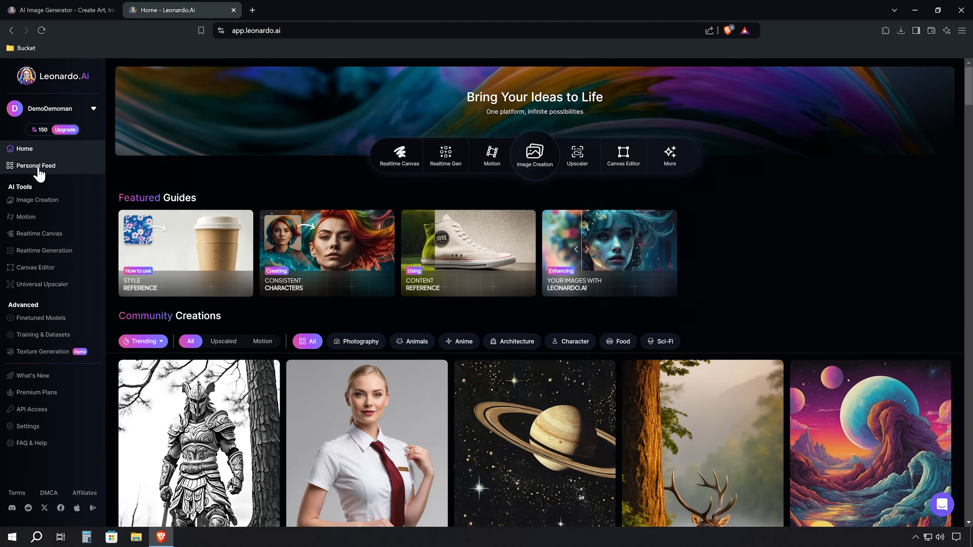
{"action": "left_click", "coordinate": [34, 200]}
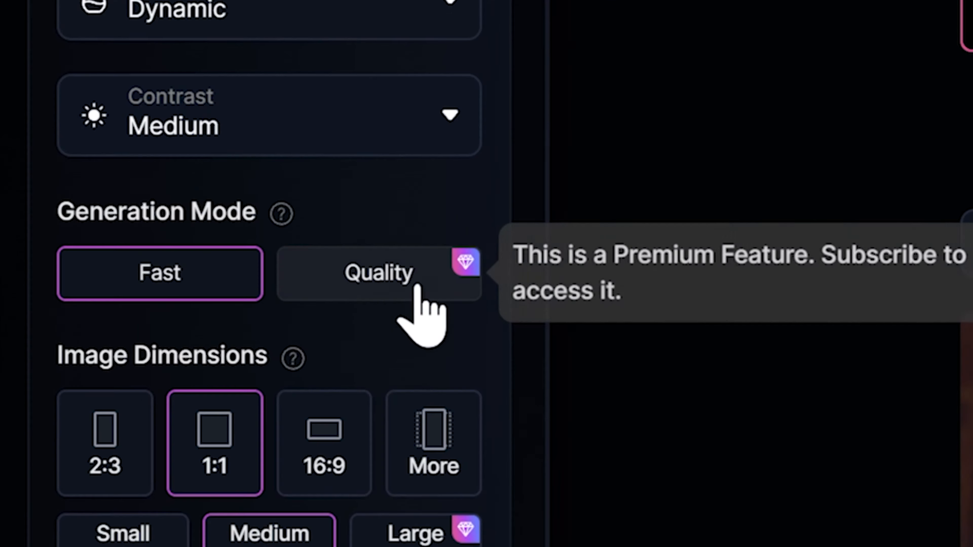
{"action": "left_click", "coordinate": [91, 236]}
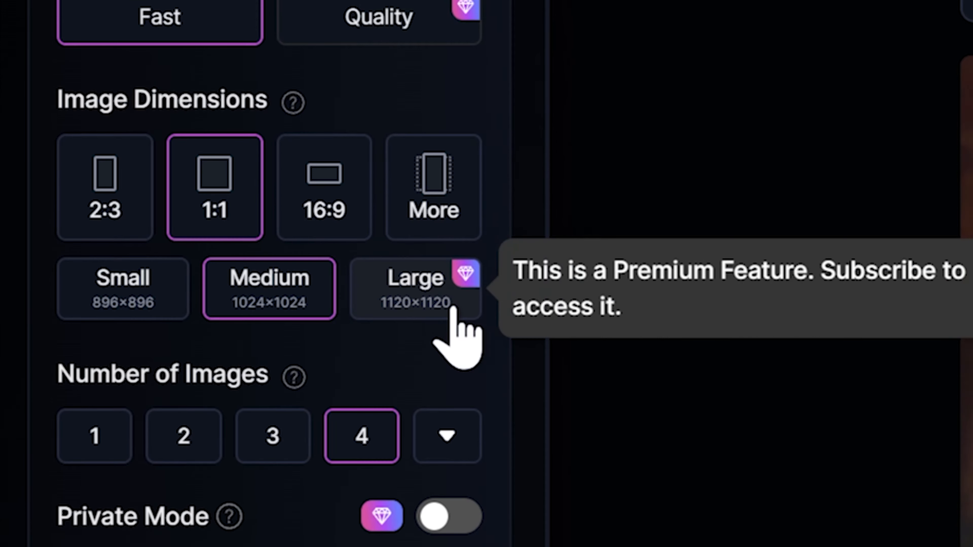
{"action": "left_click", "coordinate": [453, 309]}
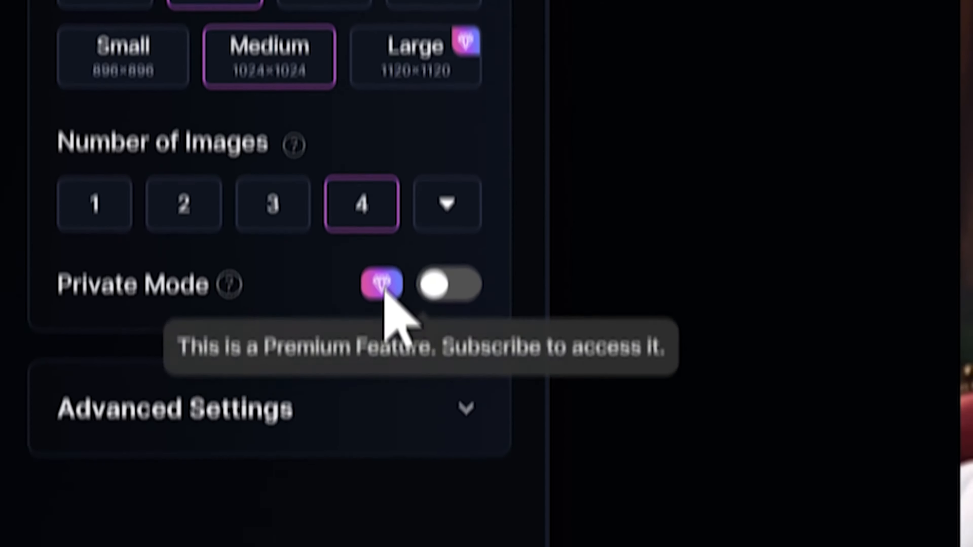
{"action": "left_click", "coordinate": [448, 516]}
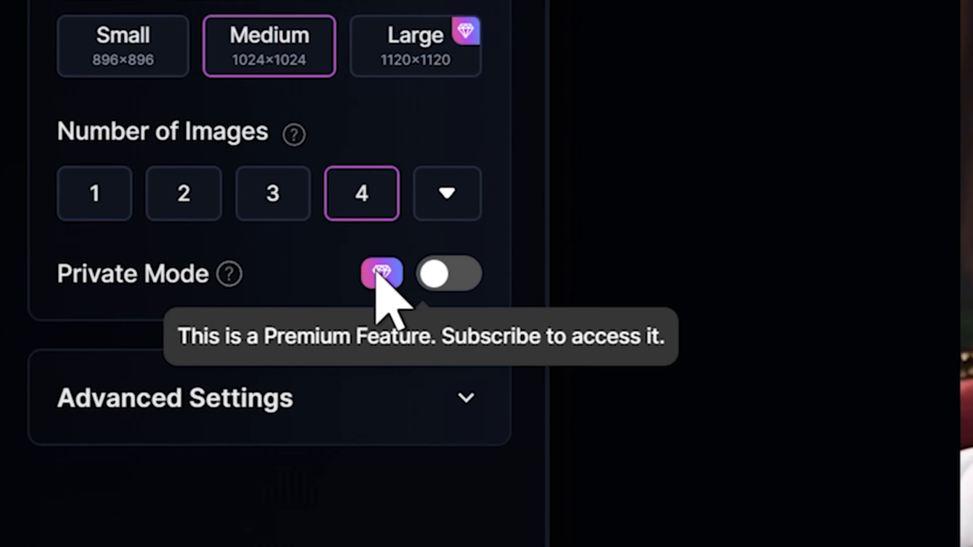
{"action": "left_click", "coordinate": [466, 397]}
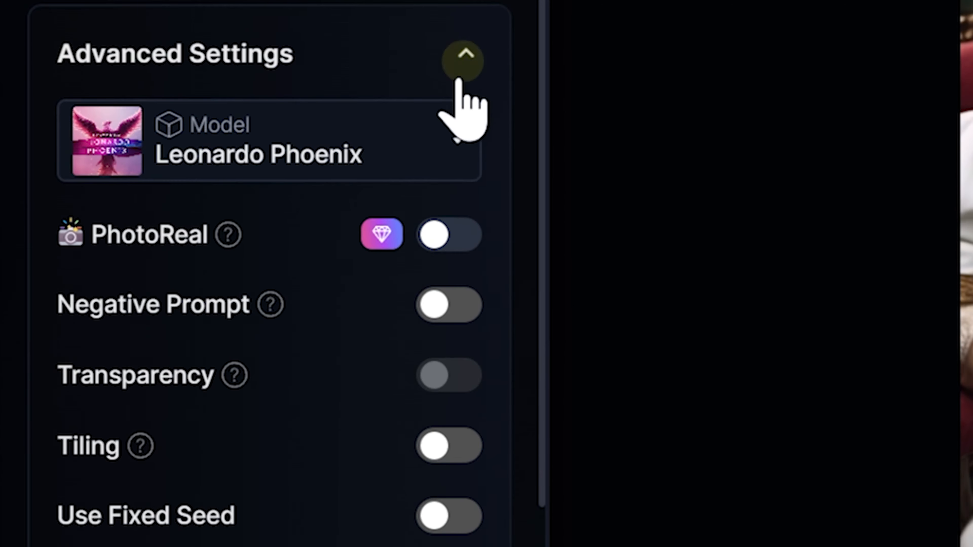
Step: Try to enable PhotoReal and view the subscription plans with yearly pricing
{"action": "left_click", "coordinate": [446, 234]}
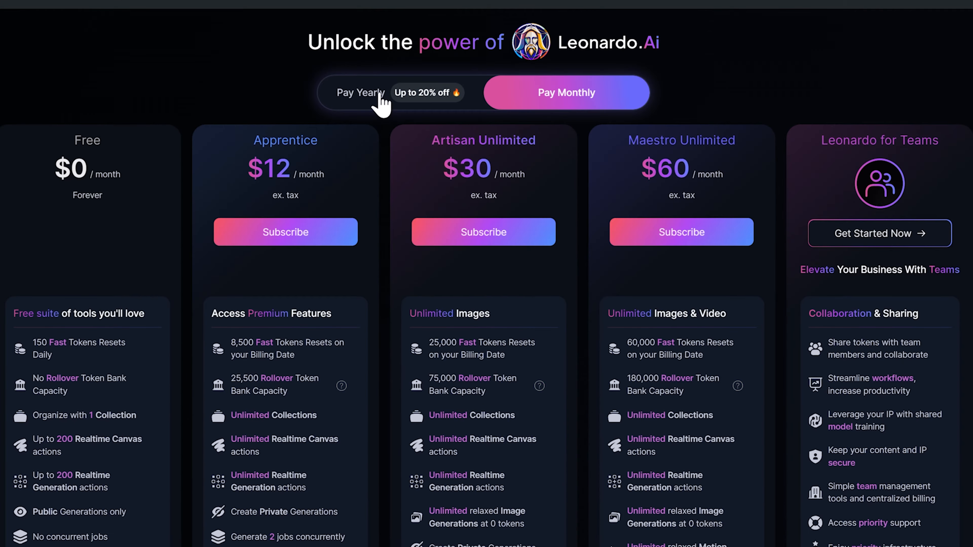
{"action": "left_click", "coordinate": [379, 94]}
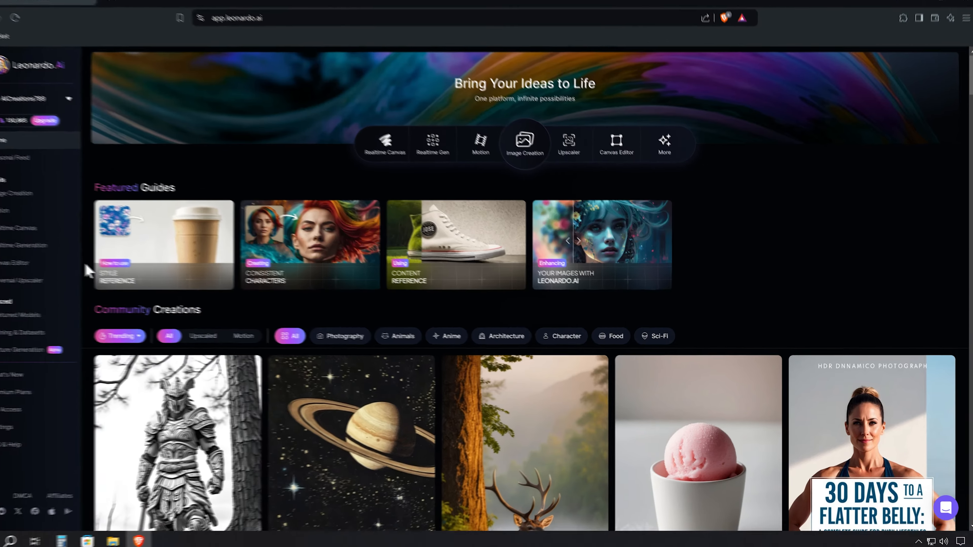
Step: Browse the Community Creations feed on the home page and open the Image Creation tool
{"action": "scroll", "coordinate": [1, 256], "scroll_direction": "down", "scroll_amount": 1}
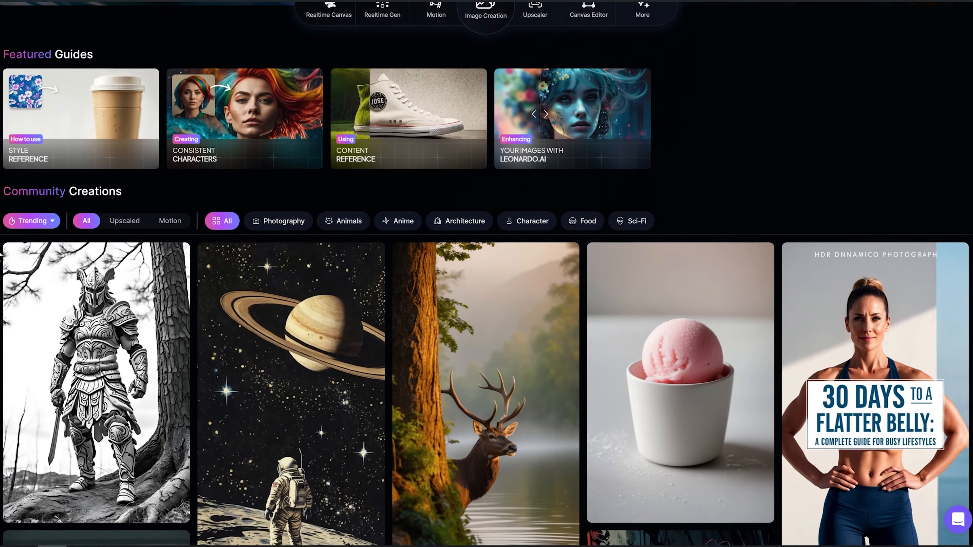
{"action": "scroll", "coordinate": [0, 253], "scroll_direction": "down", "scroll_amount": 1}
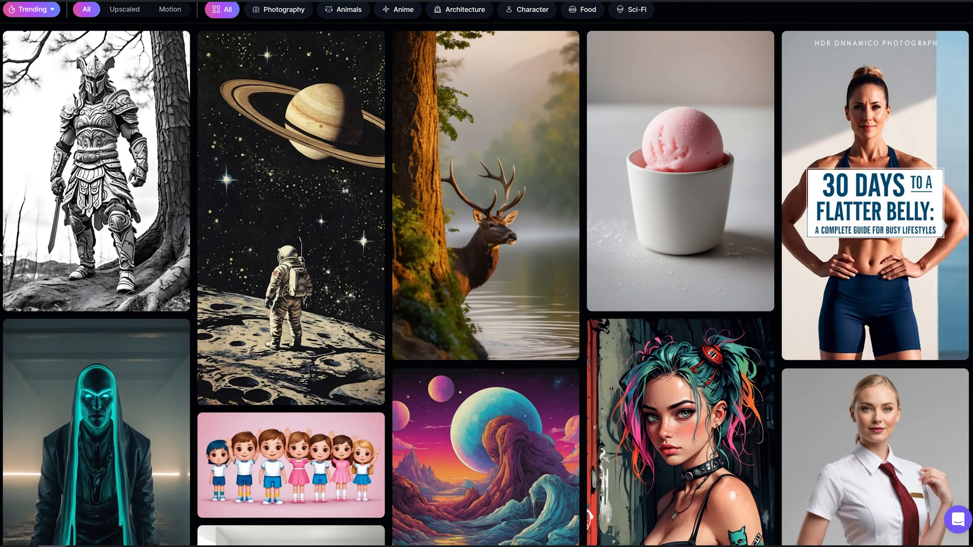
{"action": "scroll", "coordinate": [1, 253], "scroll_direction": "down", "scroll_amount": 3}
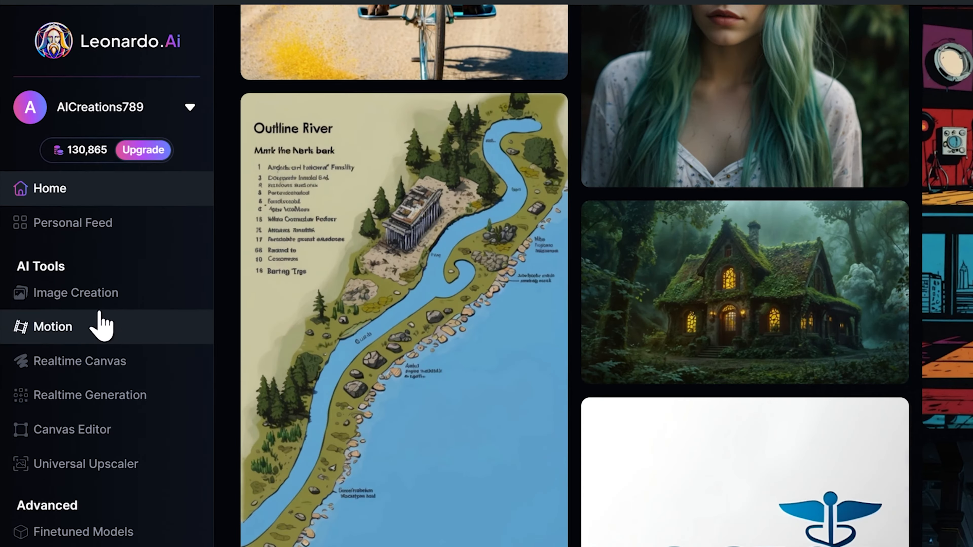
{"action": "left_click", "coordinate": [78, 301]}
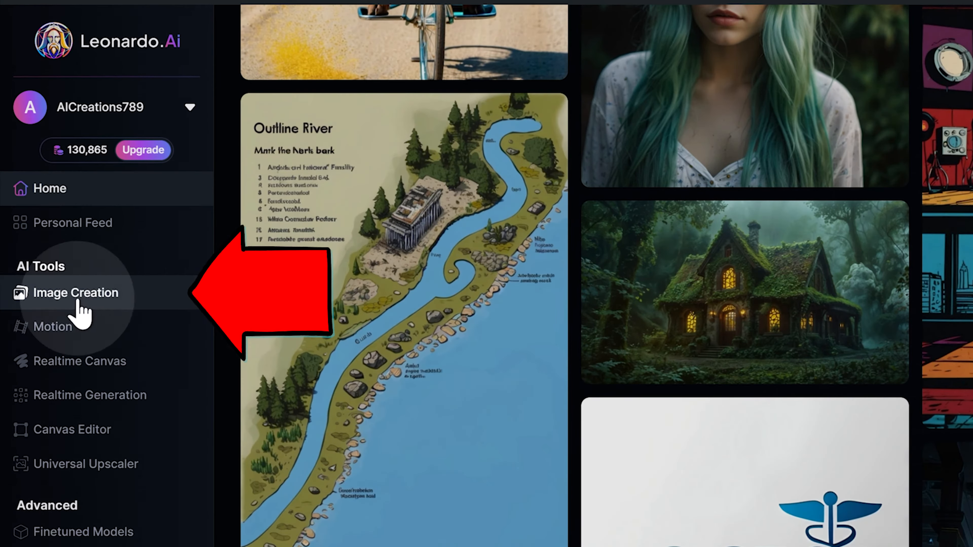
{"action": "left_click", "coordinate": [94, 300]}
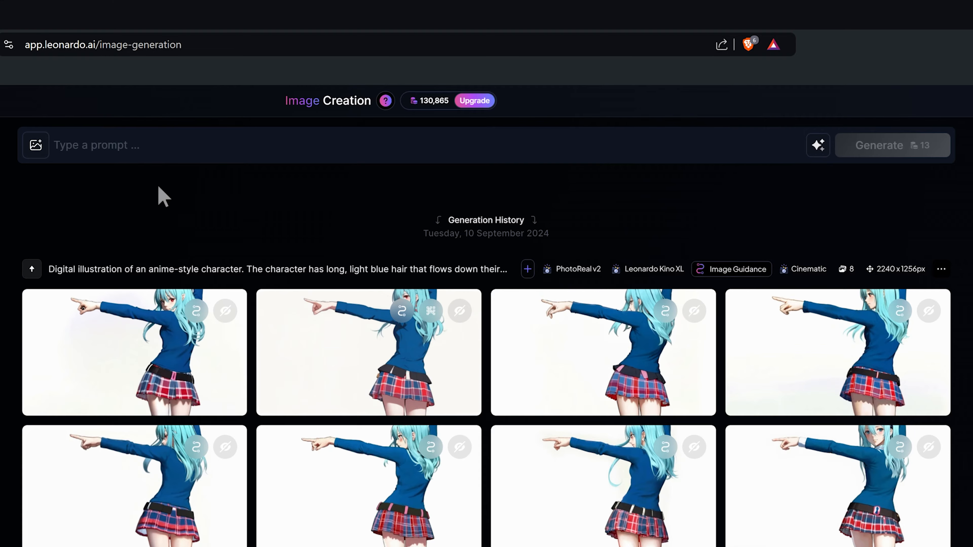
Step: Examine the image upload option and the AI prompt-assistance options available for an empty prompt
{"action": "left_click", "coordinate": [36, 151]}
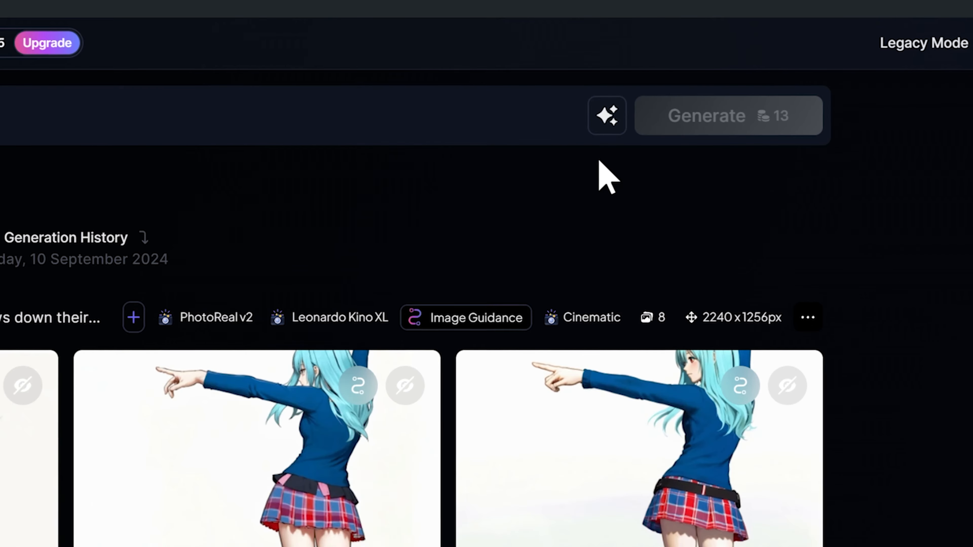
{"action": "left_click", "coordinate": [605, 127]}
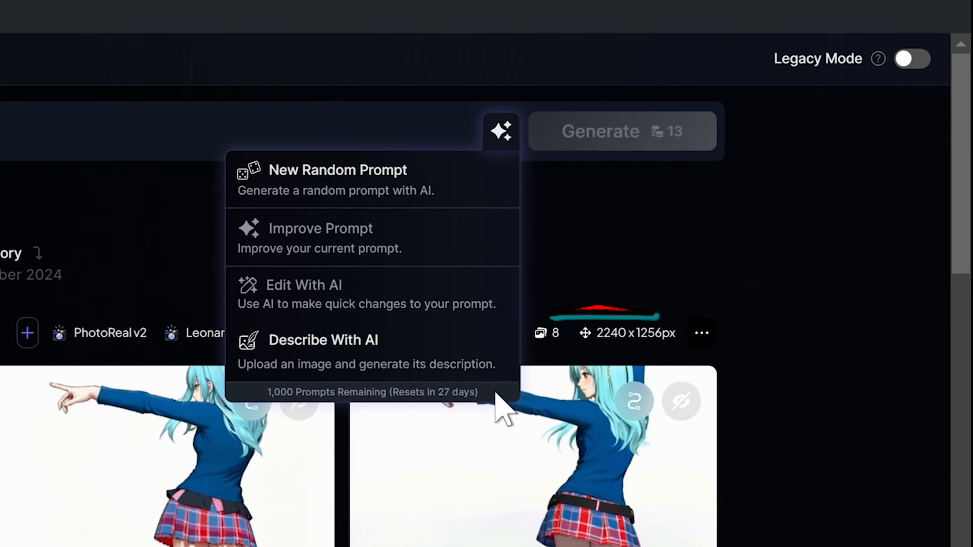
{"action": "left_click", "coordinate": [501, 131]}
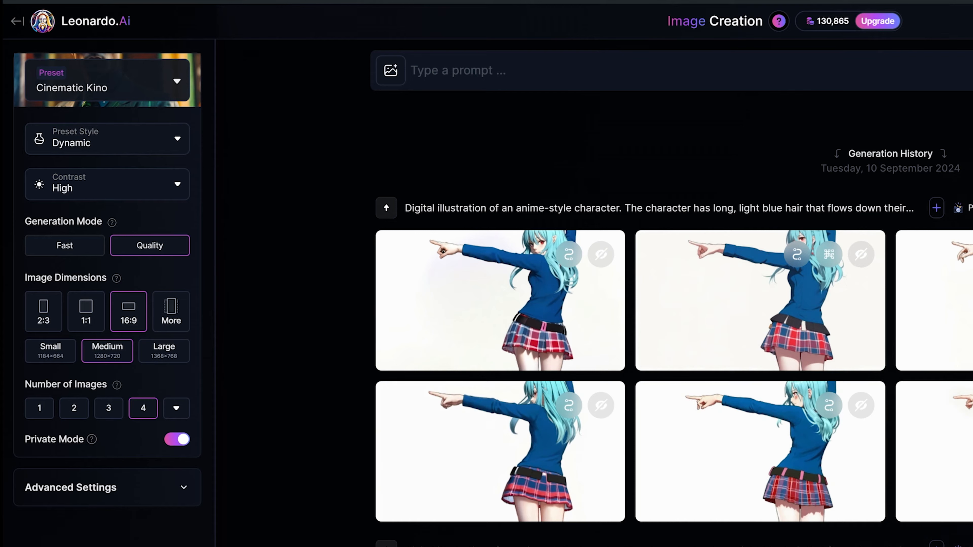
Step: Examine the available platform presets, preset styles and contrast levels for image generation
{"action": "left_click", "coordinate": [179, 78]}
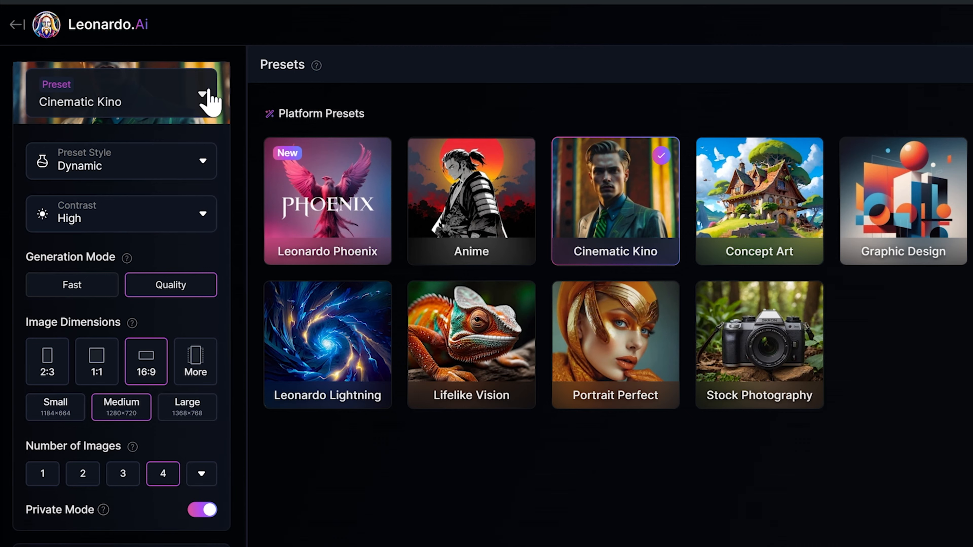
{"action": "left_click", "coordinate": [208, 93]}
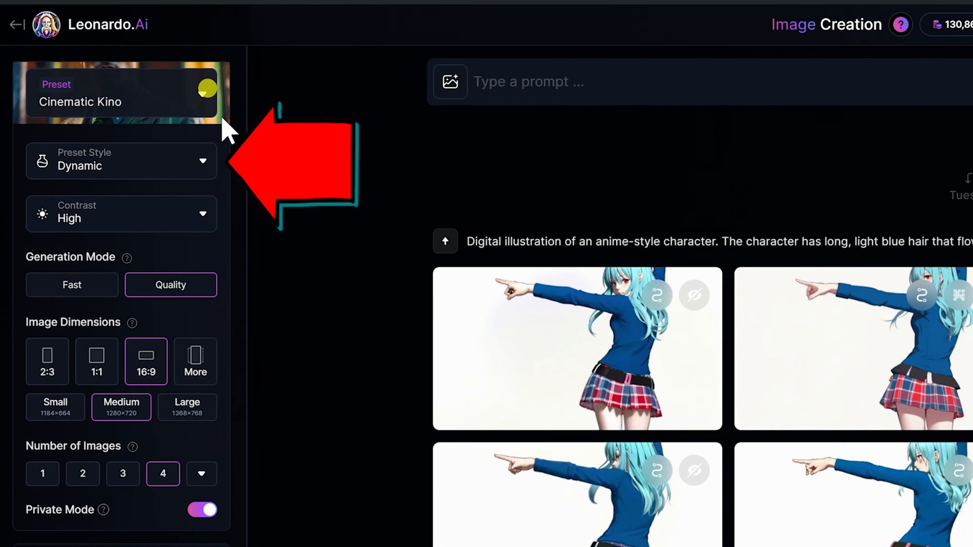
{"action": "left_click", "coordinate": [201, 163]}
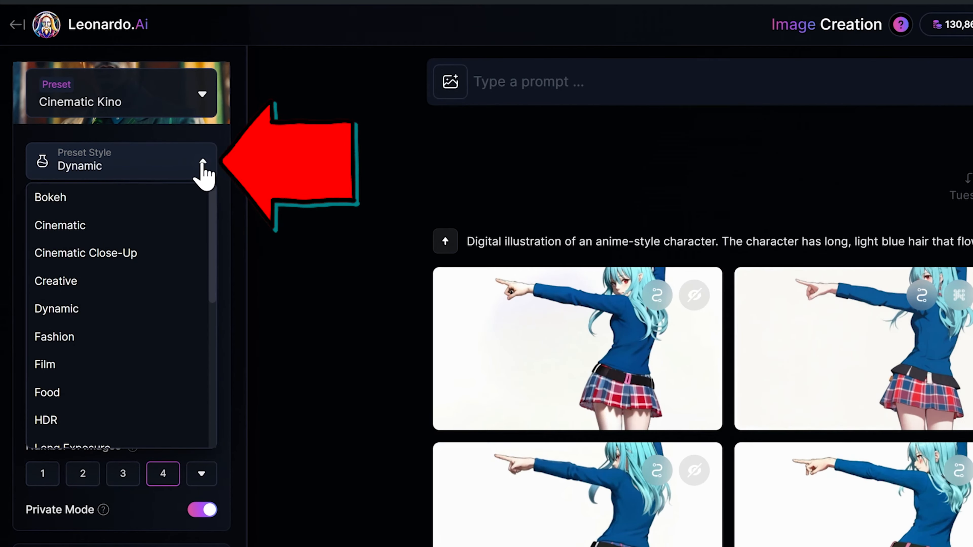
{"action": "left_click_drag", "start_coordinate": [215, 224], "coordinate": [207, 174]}
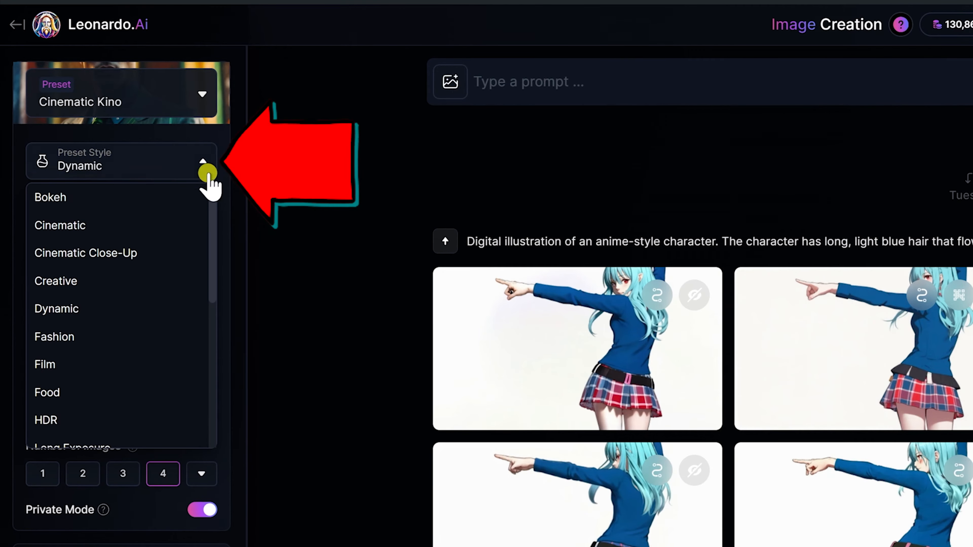
{"action": "left_click", "coordinate": [205, 161]}
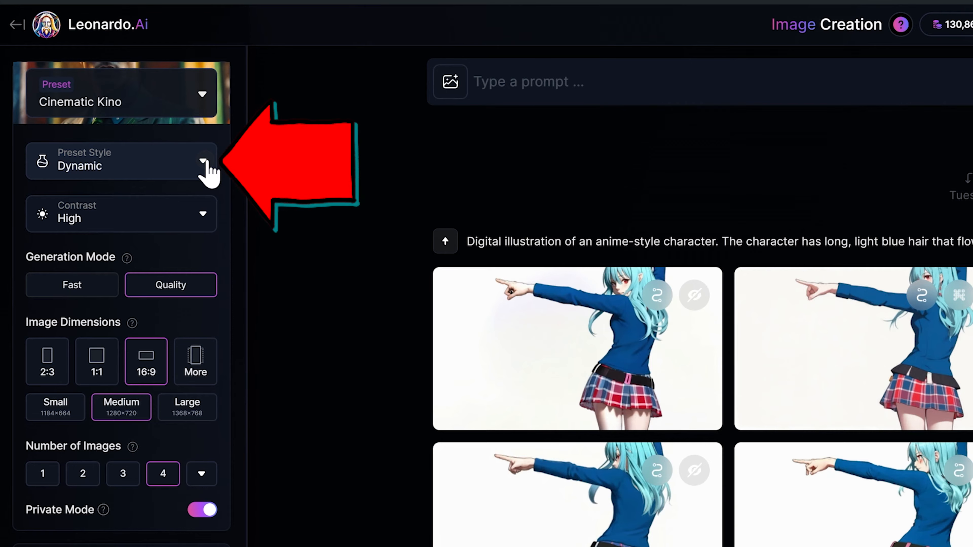
{"action": "left_click", "coordinate": [204, 222]}
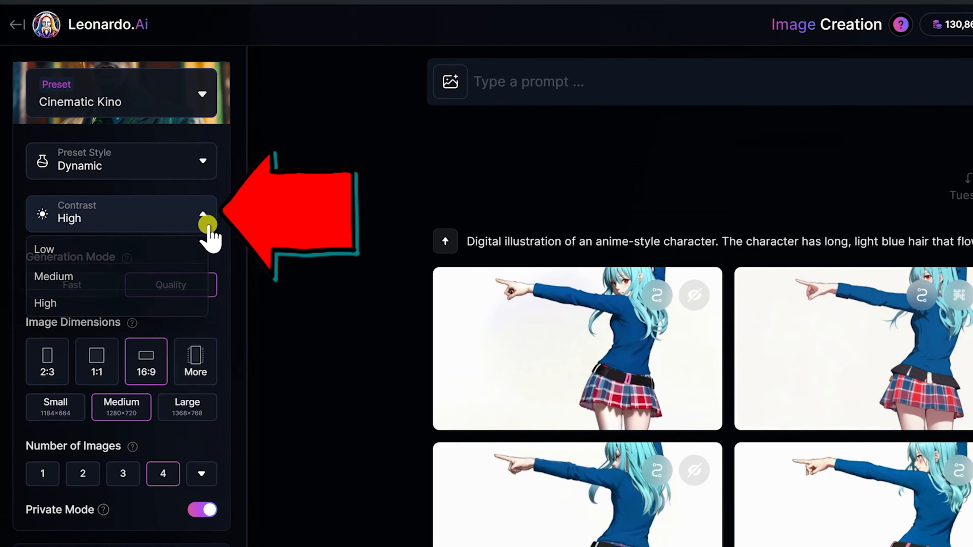
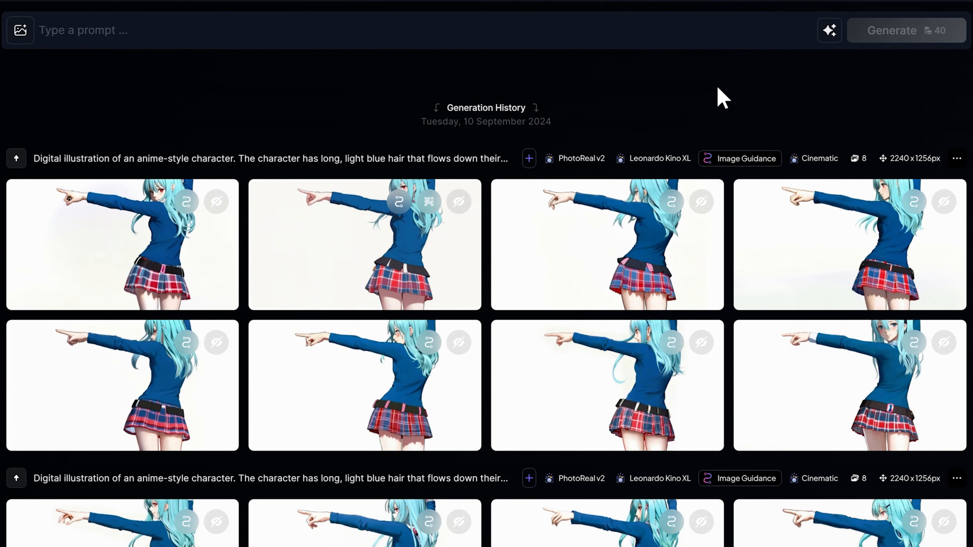
Step: Fill the prompt with a new AI-written random prompt and generate images from it
{"action": "left_click", "coordinate": [829, 31]}
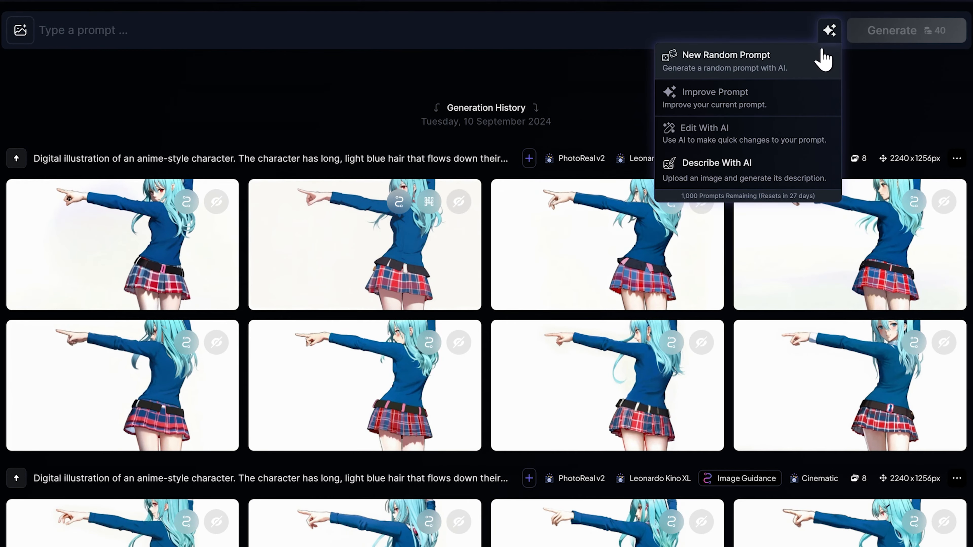
{"action": "left_click", "coordinate": [823, 58]}
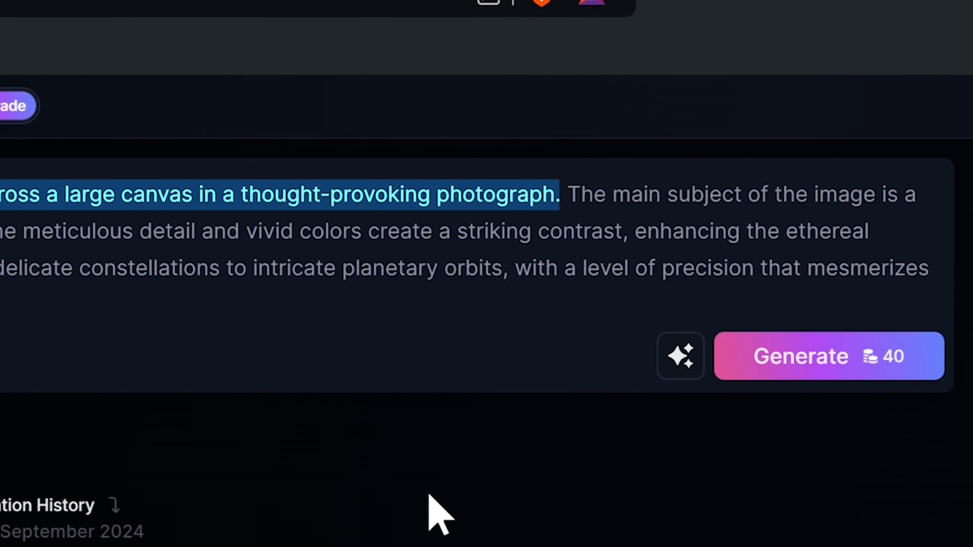
{"action": "left_click", "coordinate": [762, 356]}
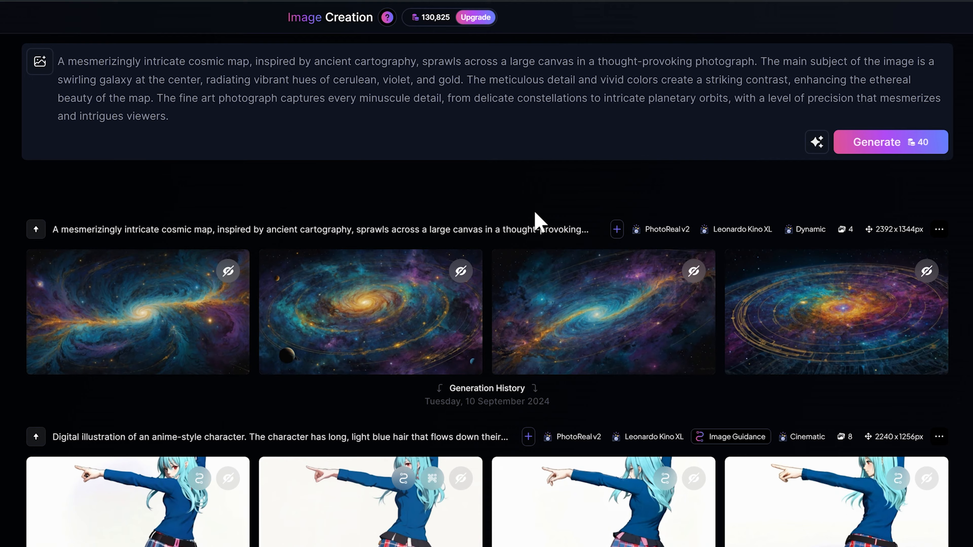
Step: Edit the cosmic map prompt with AI using the instruction "add a space kitten" and generate images from it
{"action": "left_click", "coordinate": [816, 142]}
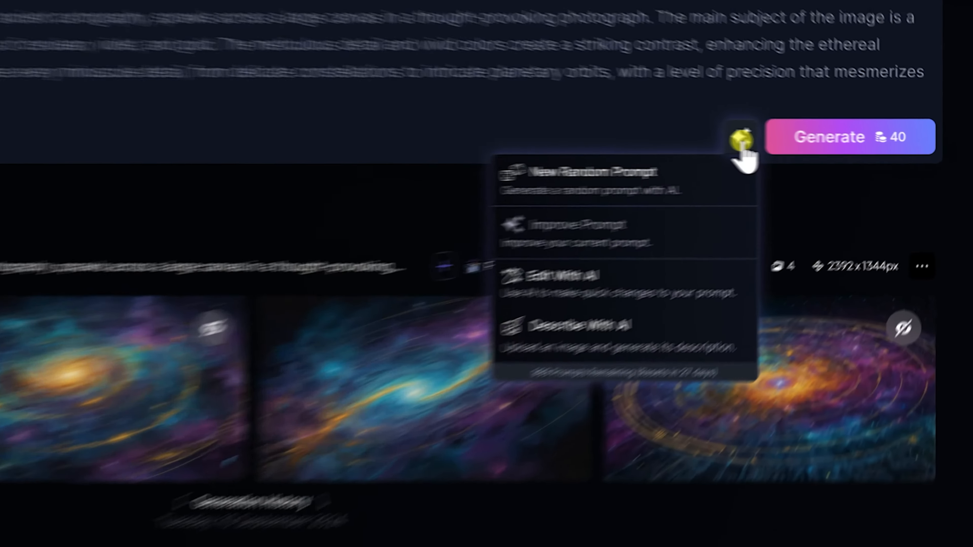
{"action": "mouse_move", "coordinate": [702, 233]}
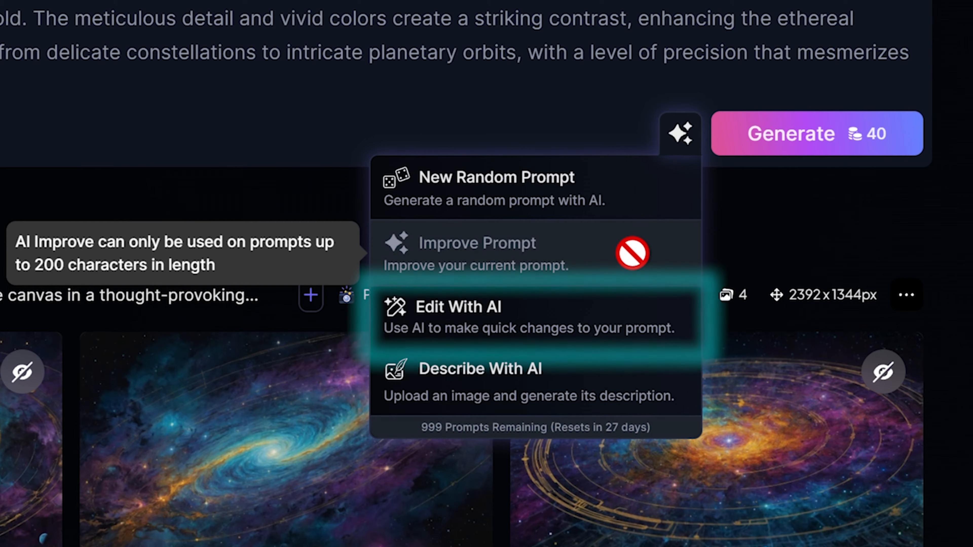
{"action": "left_click", "coordinate": [590, 327]}
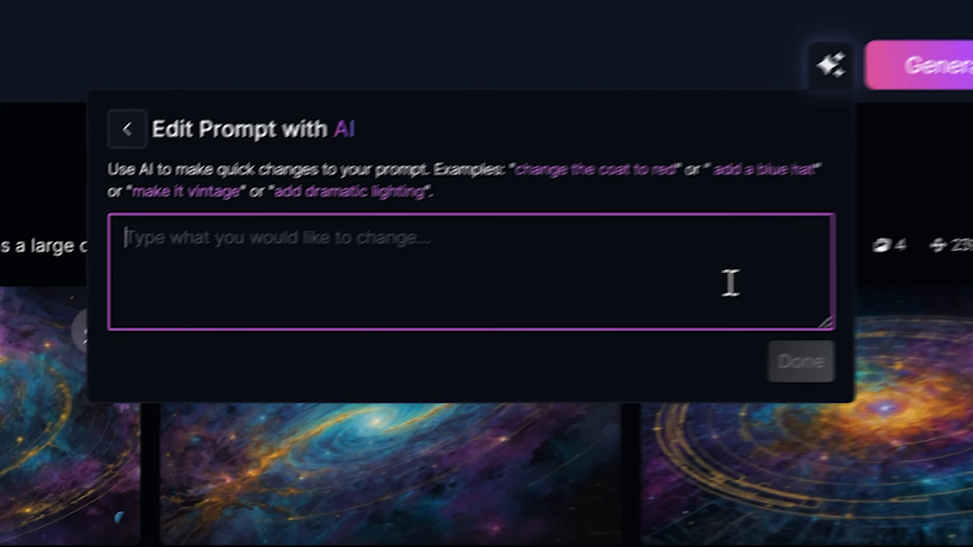
{"action": "type", "text": "add a space kitten"}
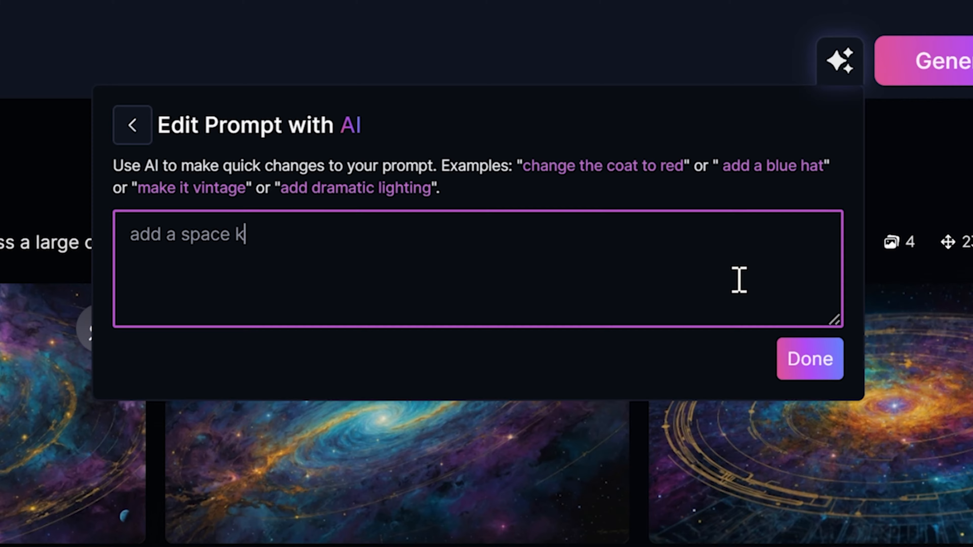
{"action": "left_click", "coordinate": [800, 372]}
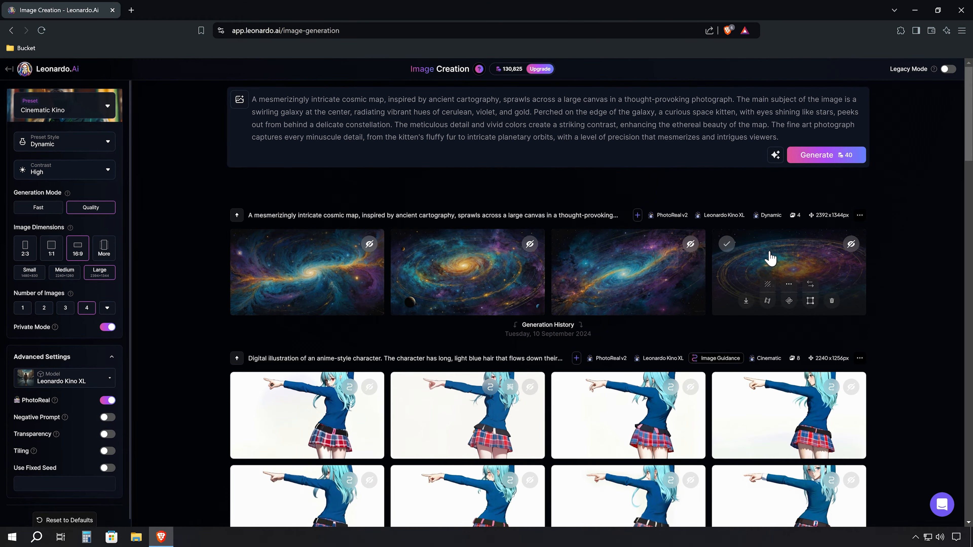
{"action": "left_click", "coordinate": [811, 157]}
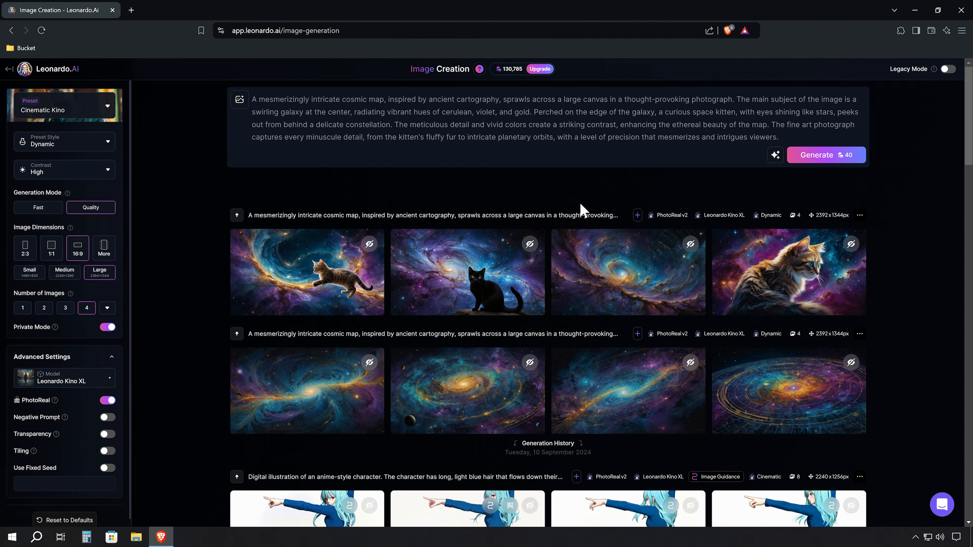
Step: View the black cat image and the fluffy blue-eyed cat image from the new generation at full size
{"action": "left_click", "coordinate": [470, 257]}
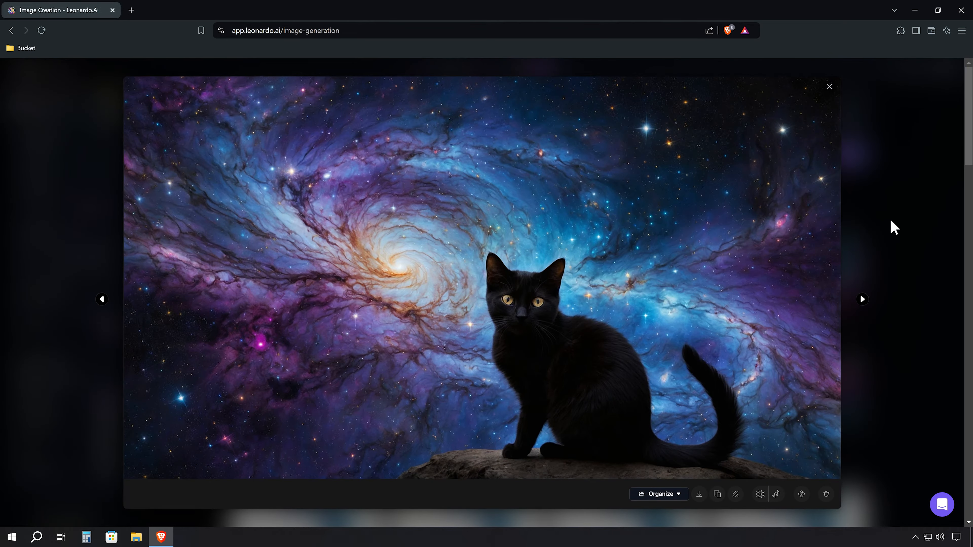
{"action": "left_click", "coordinate": [892, 227]}
{"action": "left_click", "coordinate": [813, 269]}
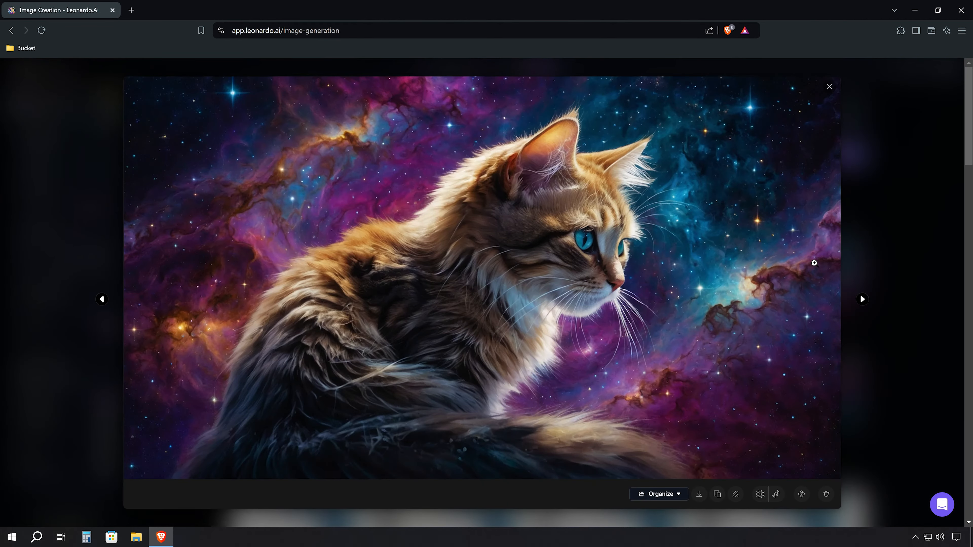
{"action": "left_click", "coordinate": [895, 226]}
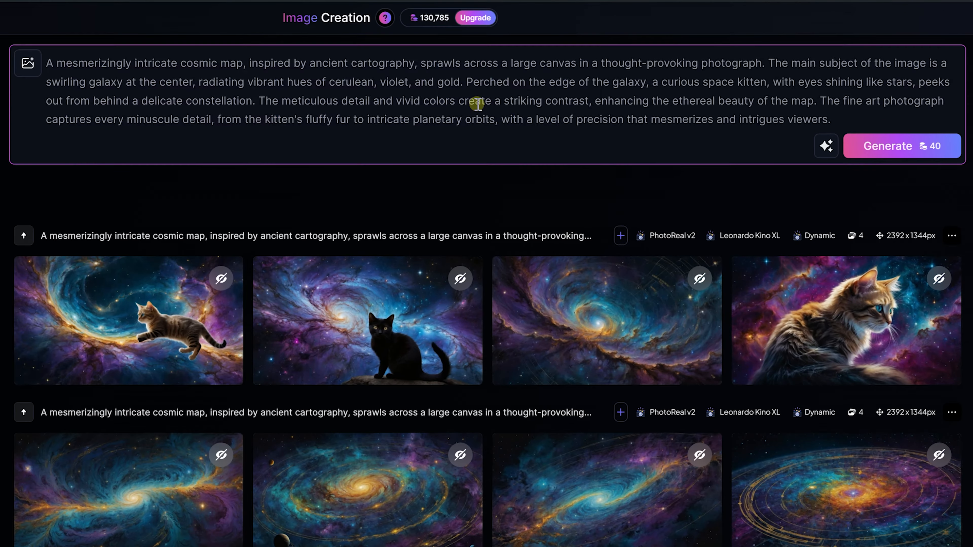
Step: Replace the whole cosmic map prompt with "a cute cat"
{"action": "triple_click", "coordinate": [542, 127]}
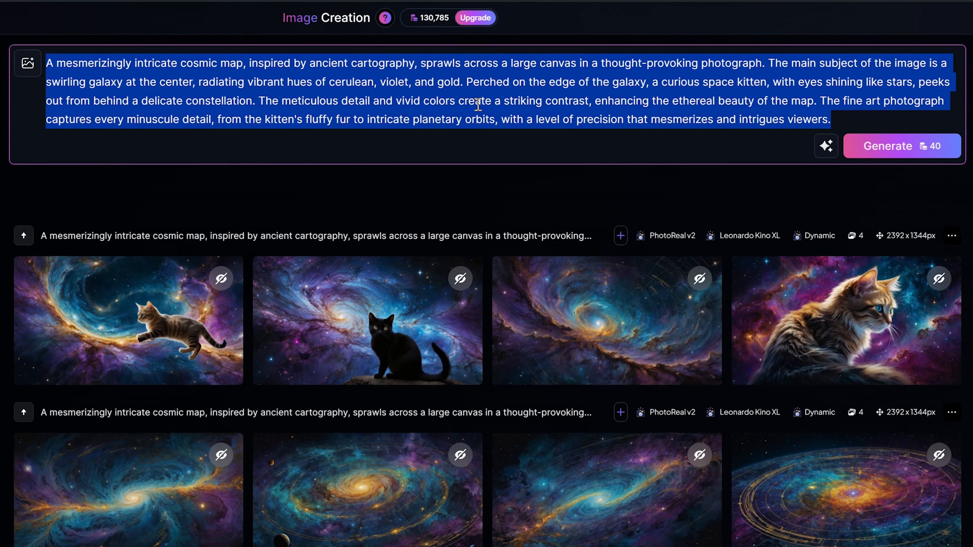
{"action": "key", "text": "BackSpace"}
{"action": "left_click", "coordinate": [517, 65]}
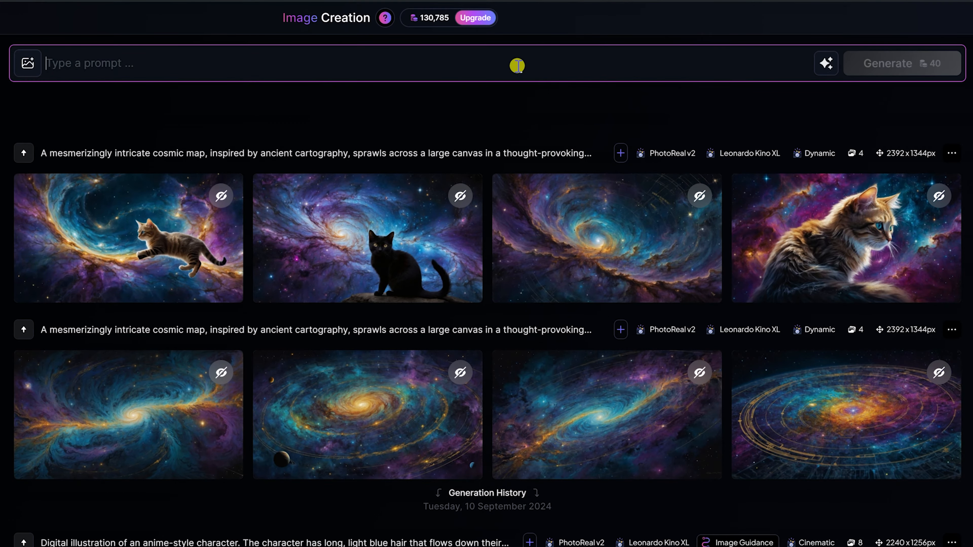
{"action": "type", "text": "a cute cat"}
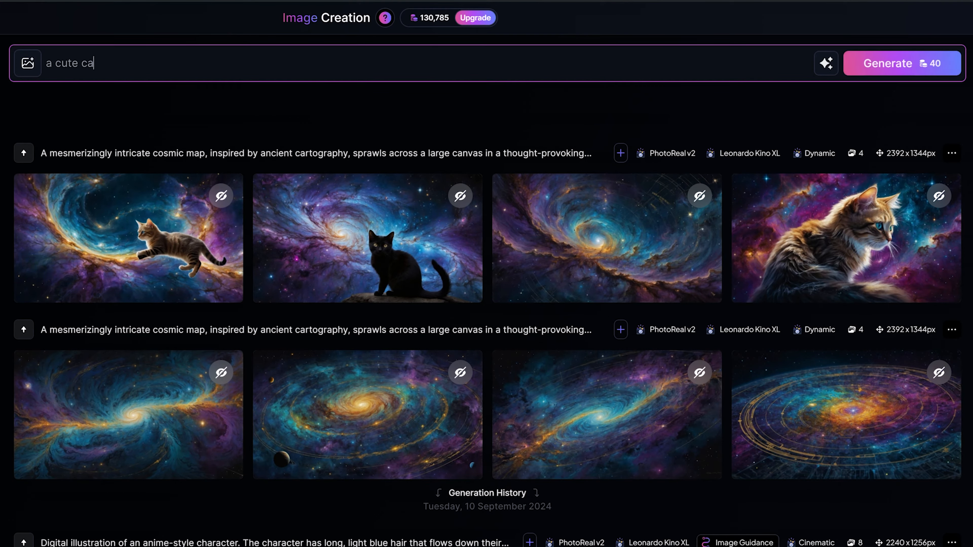
Step: Improve the short cat prompt with AI and generate images from the improved prompt
{"action": "left_click", "coordinate": [827, 65]}
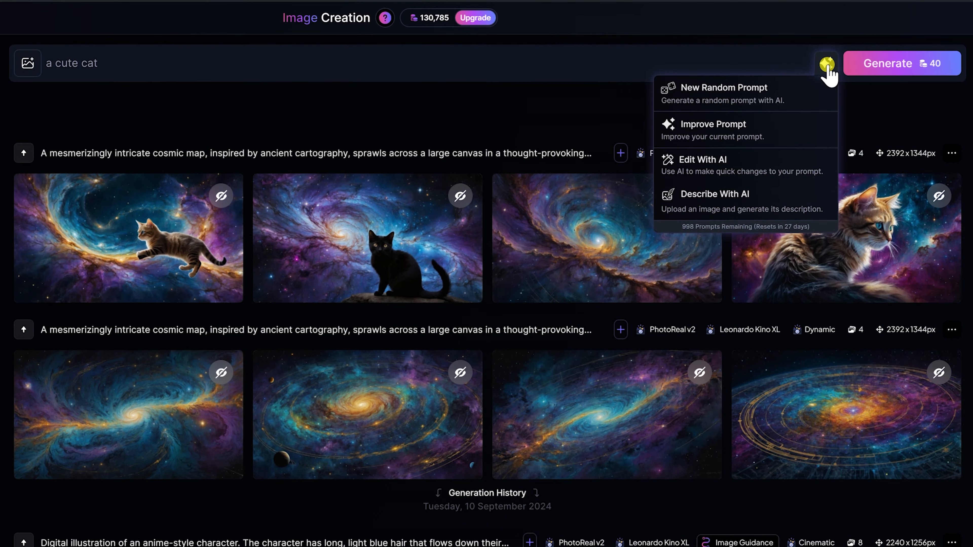
{"action": "left_click", "coordinate": [788, 134]}
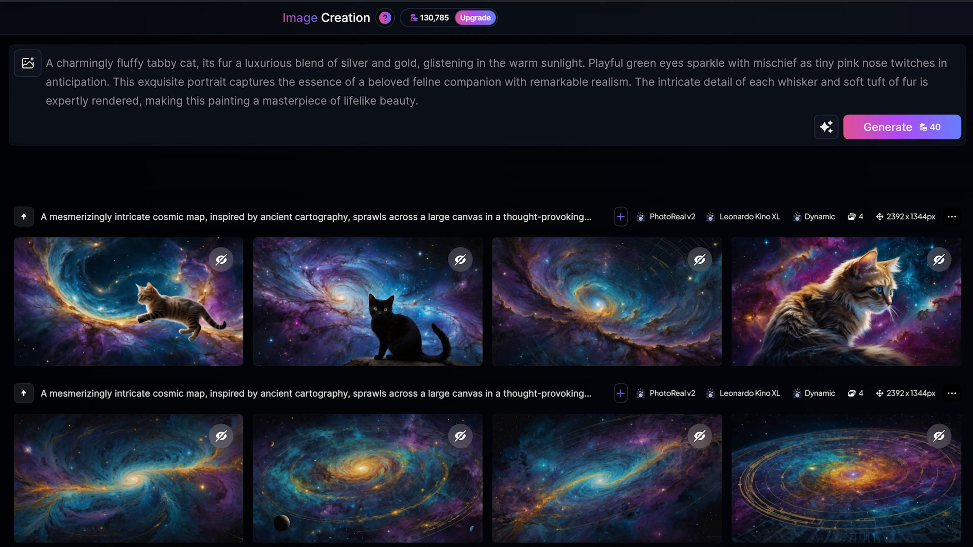
{"action": "left_click", "coordinate": [870, 125]}
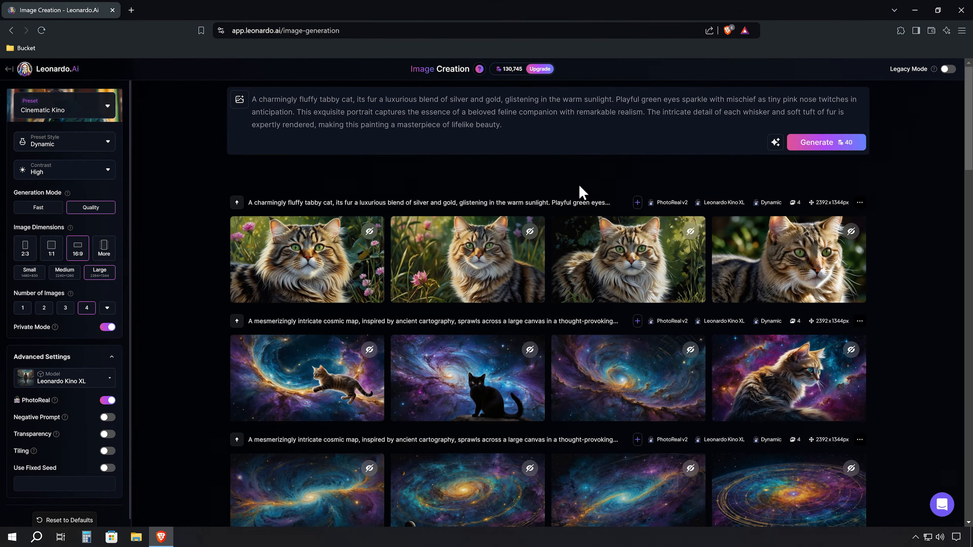
Step: View the first and fourth tabby cat images from the new generation at full size
{"action": "left_click", "coordinate": [322, 249]}
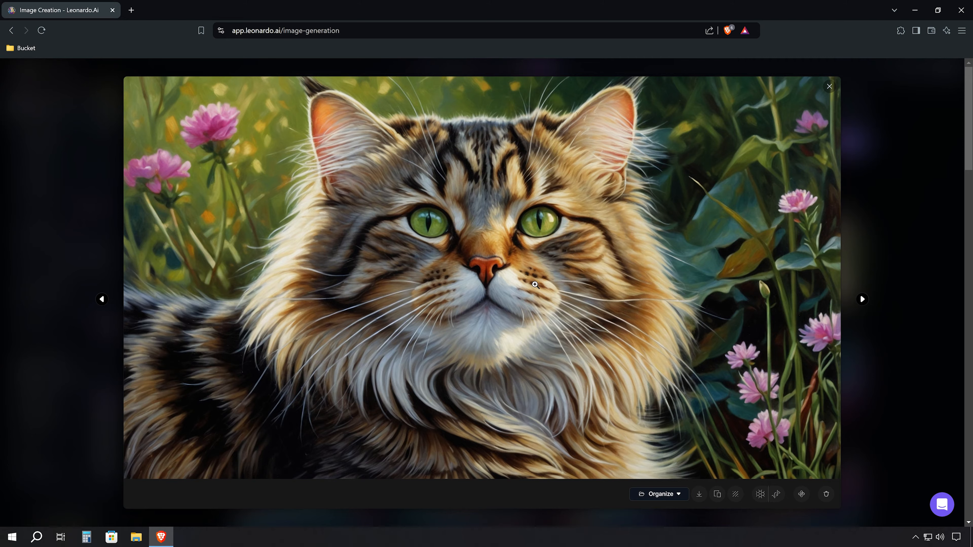
{"action": "left_click", "coordinate": [912, 203]}
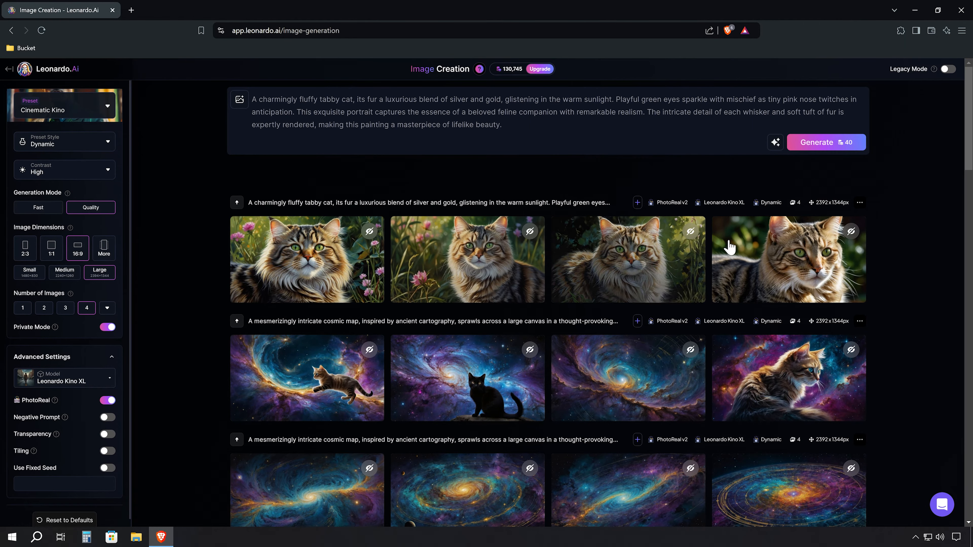
{"action": "left_click", "coordinate": [795, 242]}
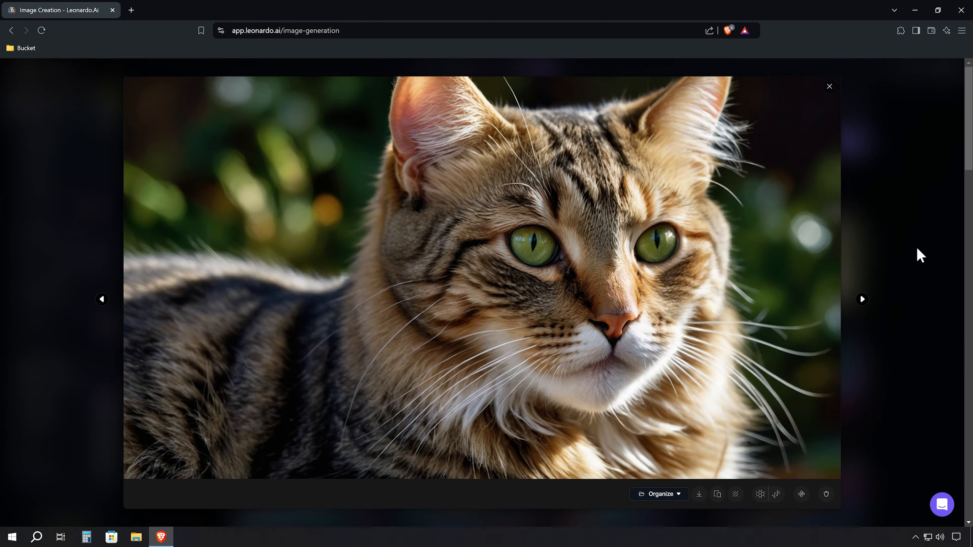
{"action": "left_click", "coordinate": [918, 255]}
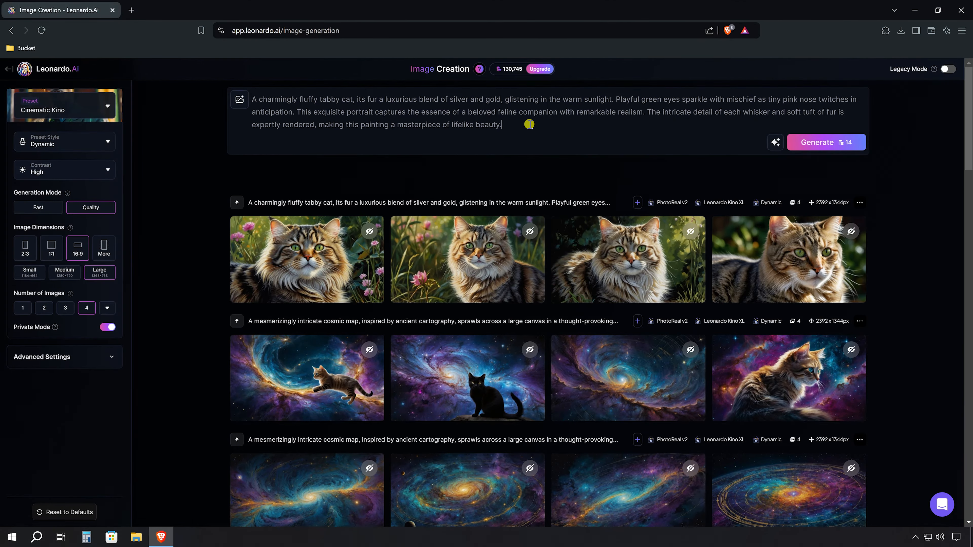
Step: Replace the prompt with an AI description of the uploaded cat.jpg from Downloads and generate images from it
{"action": "triple_click", "coordinate": [529, 125]}
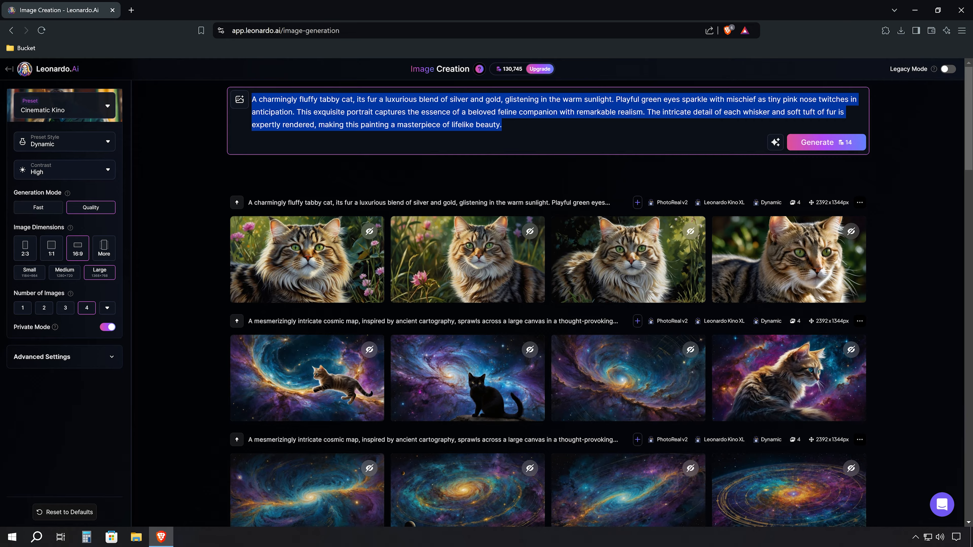
{"action": "key", "text": "BackSpace"}
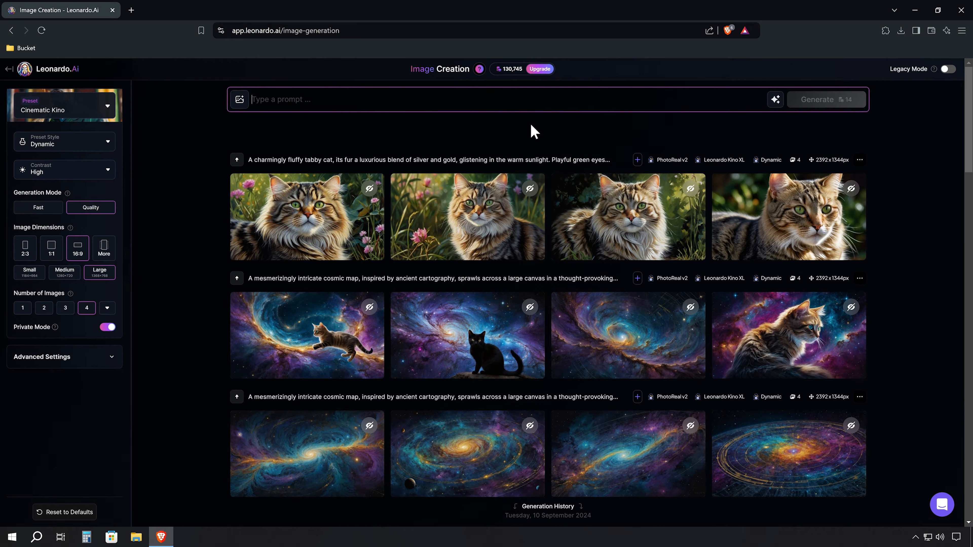
{"action": "left_click", "coordinate": [776, 101]}
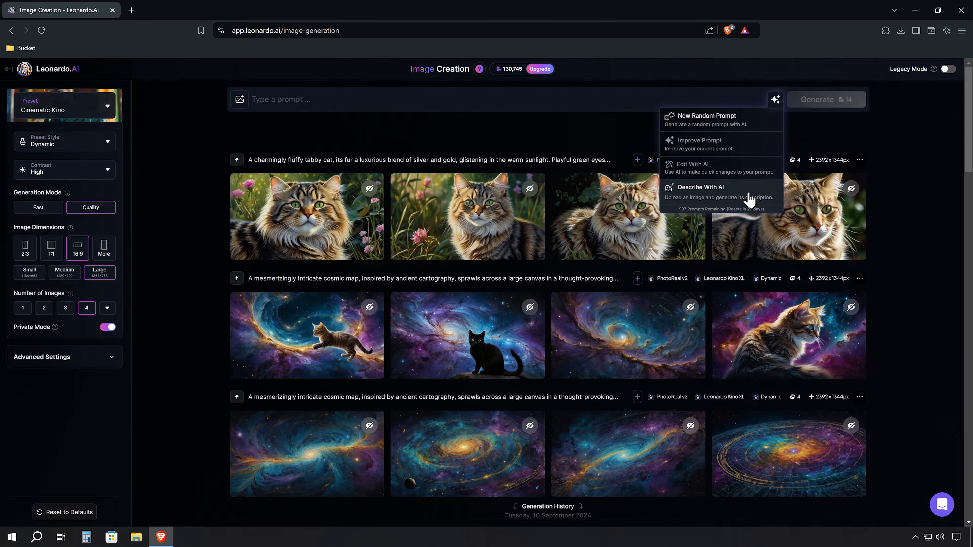
{"action": "left_click", "coordinate": [498, 412]}
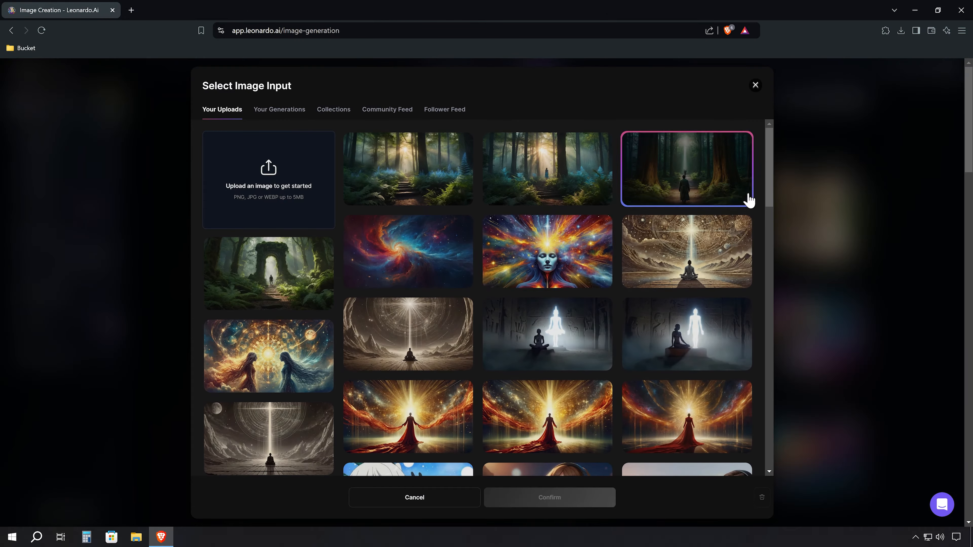
{"action": "left_click", "coordinate": [292, 188]}
{"action": "left_click", "coordinate": [115, 74]}
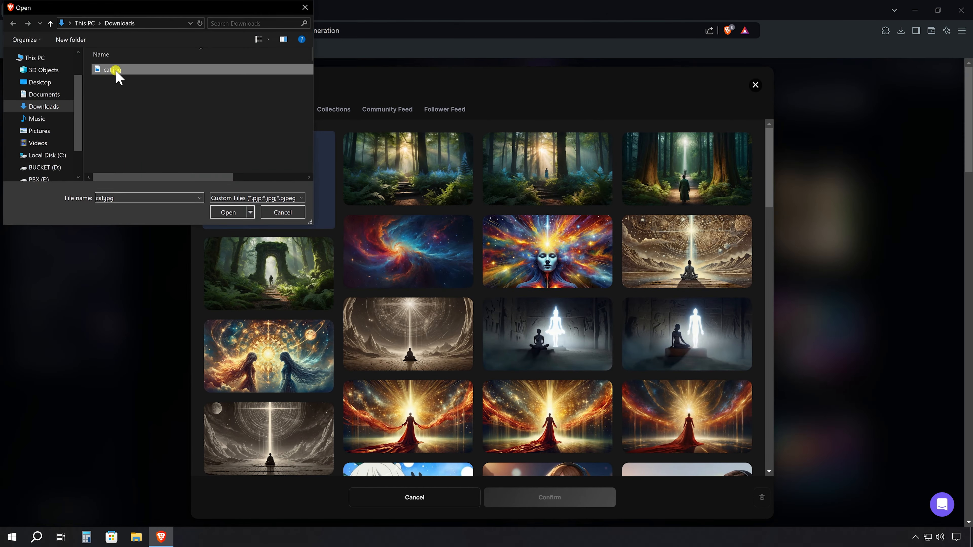
{"action": "left_click", "coordinate": [228, 219]}
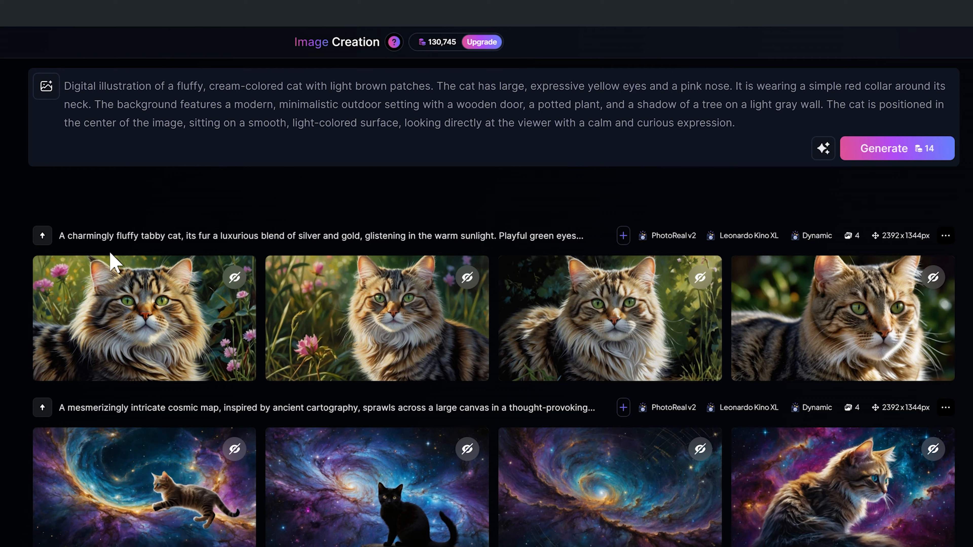
{"action": "left_click", "coordinate": [875, 153]}
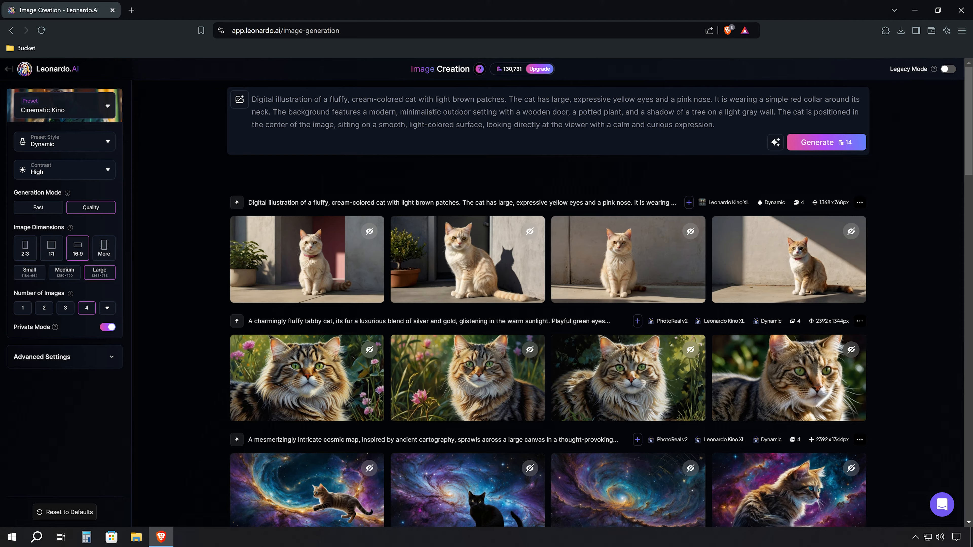
Step: View cat.jpg from the Downloads folder over the generated images to compare them, and put the photo viewer away
{"action": "key", "text": "super+e"}
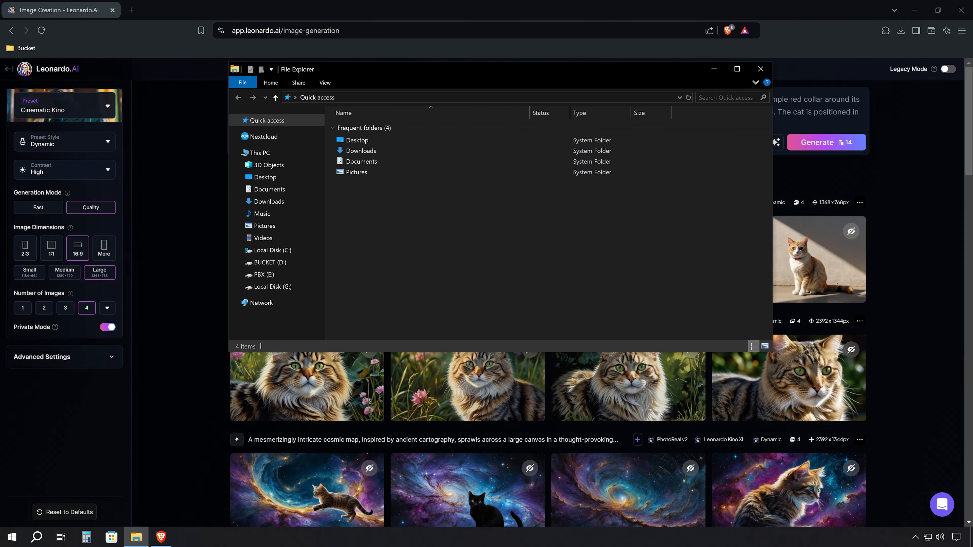
{"action": "double_click", "coordinate": [385, 152]}
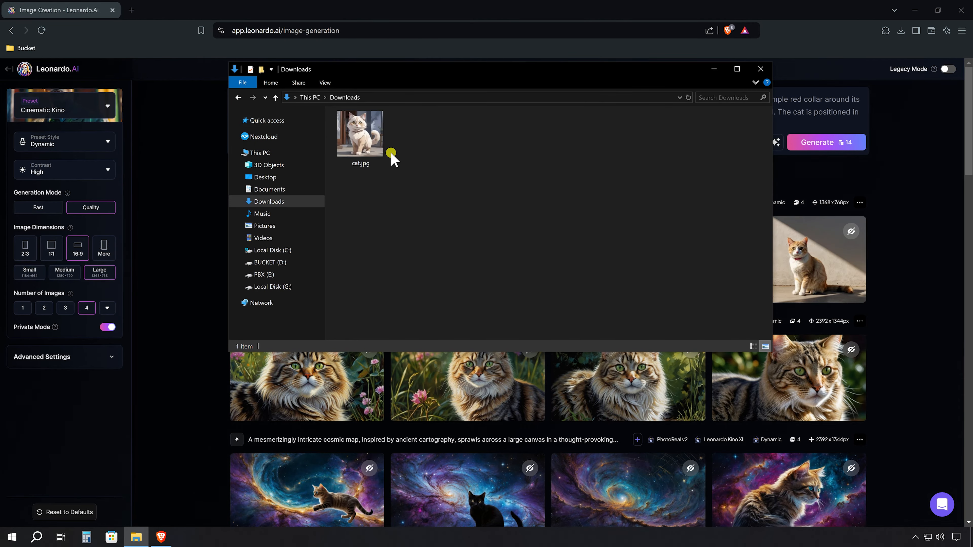
{"action": "double_click", "coordinate": [382, 155]}
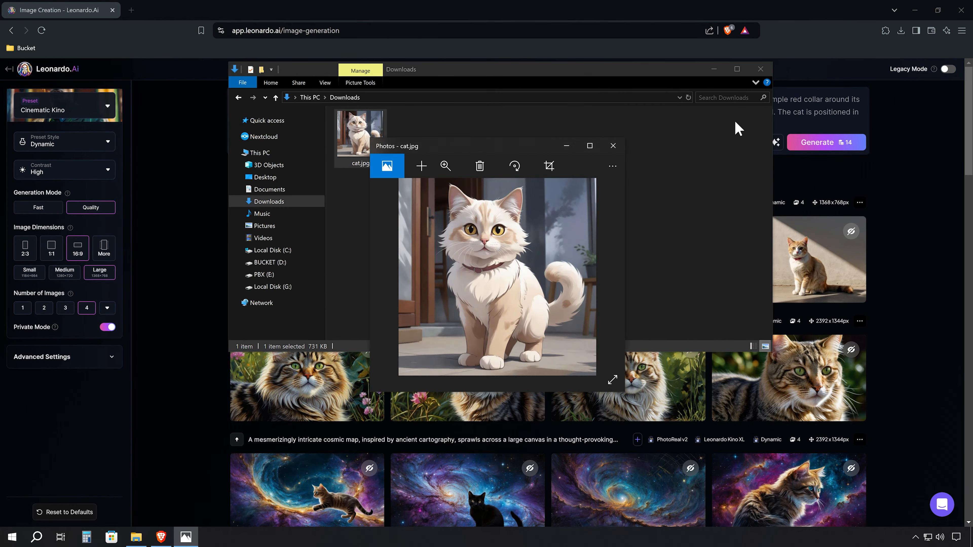
{"action": "left_click", "coordinate": [760, 70]}
{"action": "left_click_drag", "start_coordinate": [486, 145], "coordinate": [501, 145]}
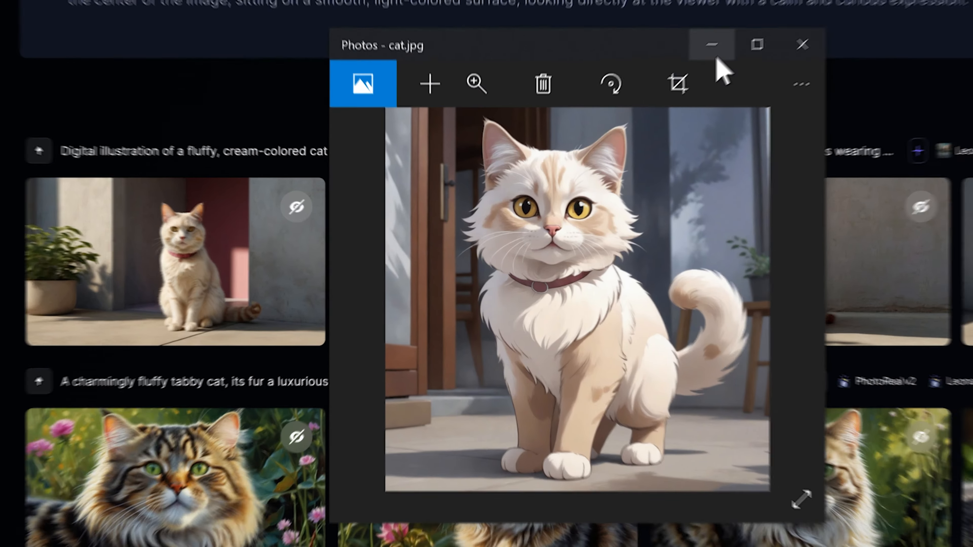
{"action": "left_click", "coordinate": [715, 54]}
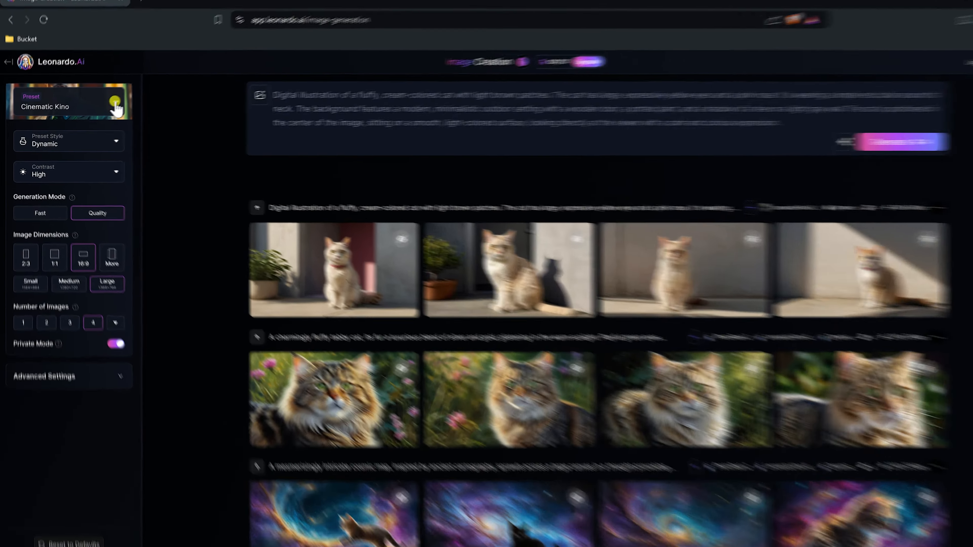
Step: Add the uploaded cream-colored cat image to the prompt as a Style Reference
{"action": "left_click", "coordinate": [106, 105]}
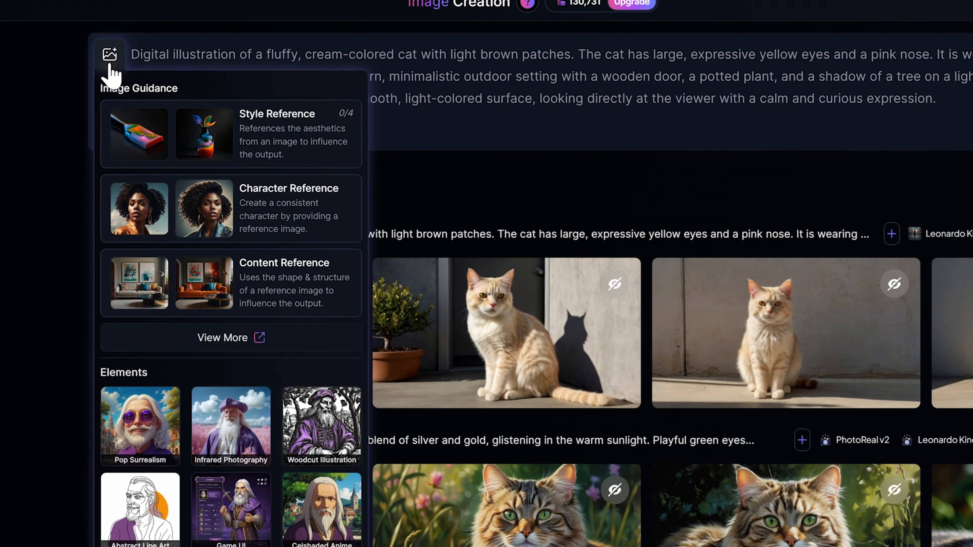
{"action": "left_click", "coordinate": [315, 167]}
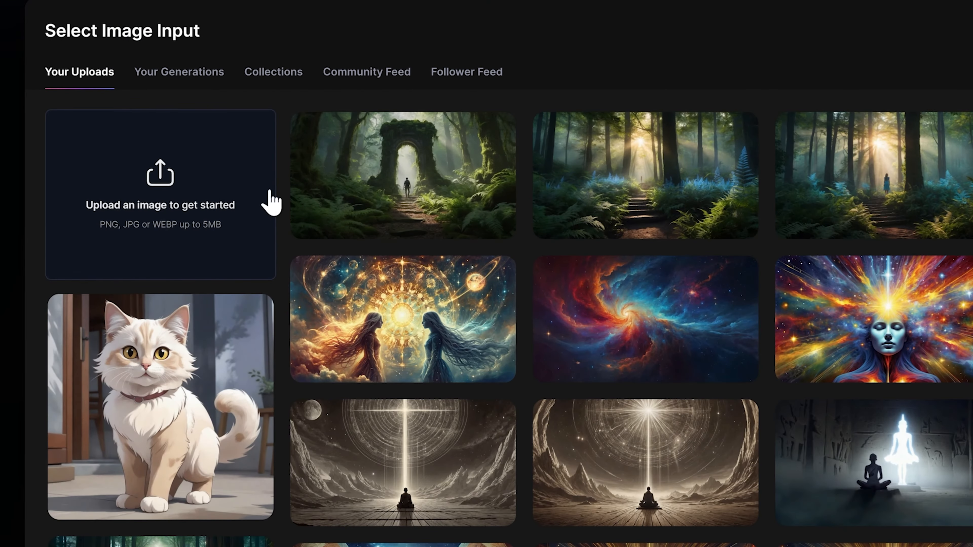
{"action": "left_click", "coordinate": [200, 402]}
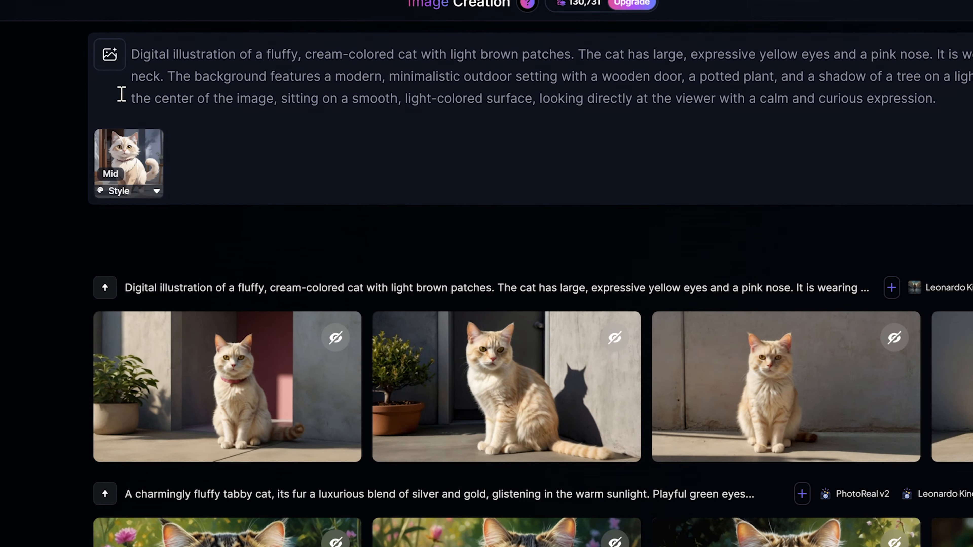
Step: Add the uploaded cream-colored cat image to the prompt as Image to Image guidance
{"action": "left_click", "coordinate": [110, 55]}
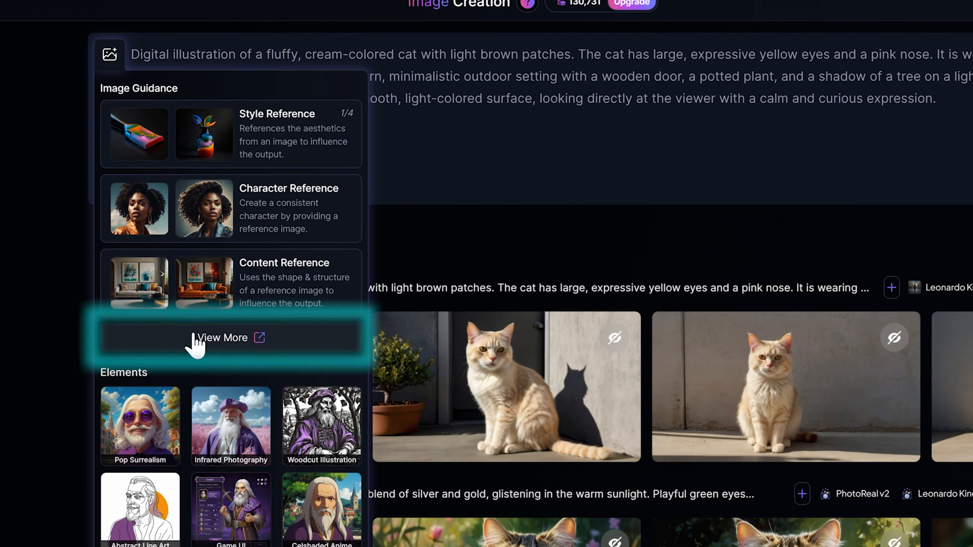
{"action": "left_click", "coordinate": [282, 338]}
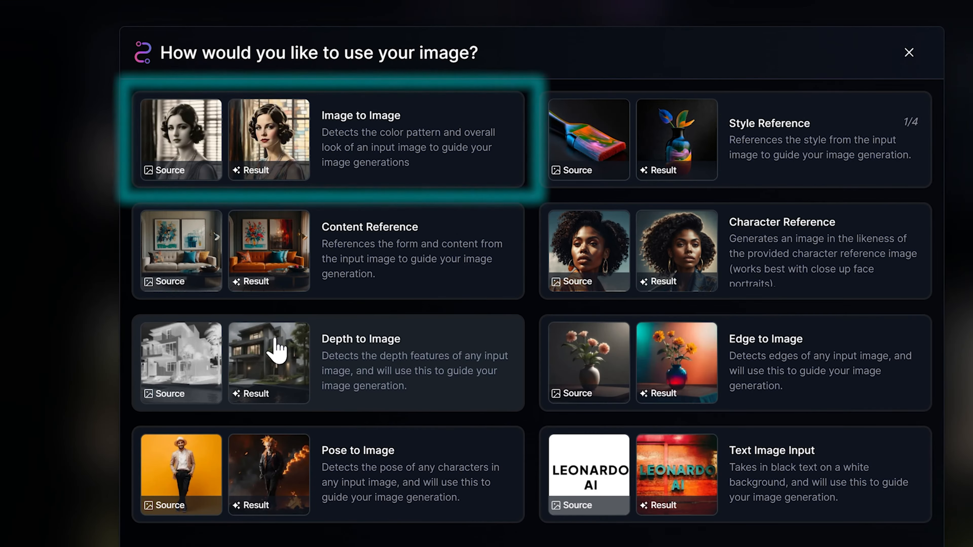
{"action": "left_click", "coordinate": [379, 115]}
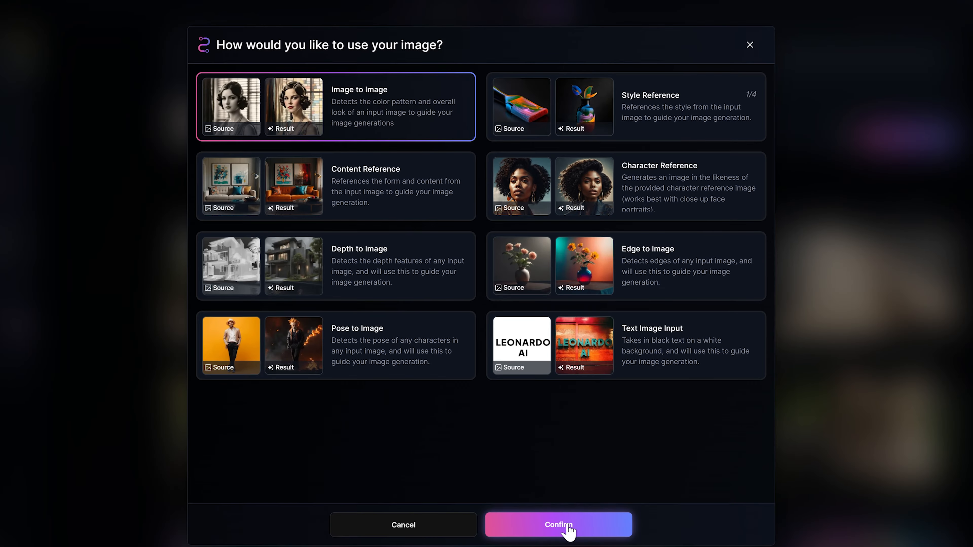
{"action": "left_click", "coordinate": [569, 528]}
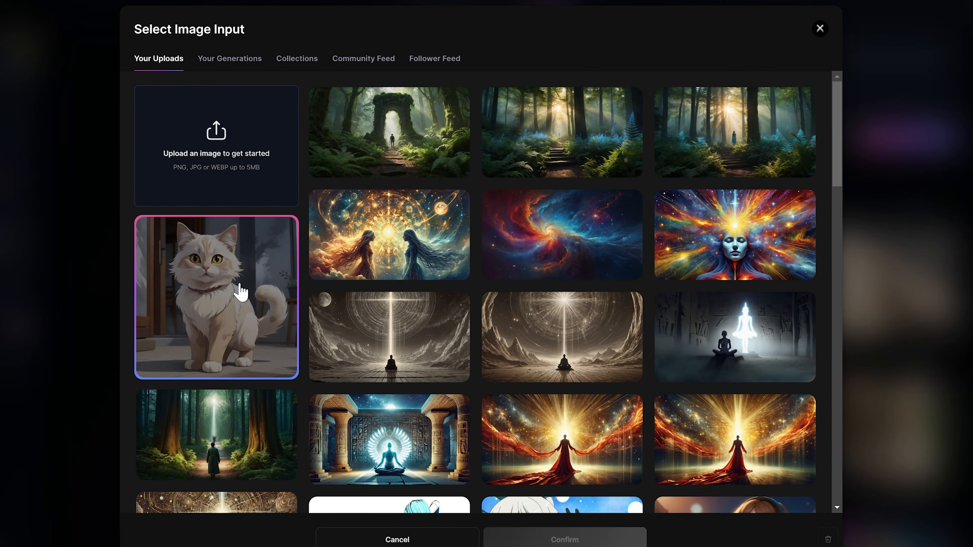
{"action": "left_click", "coordinate": [240, 292]}
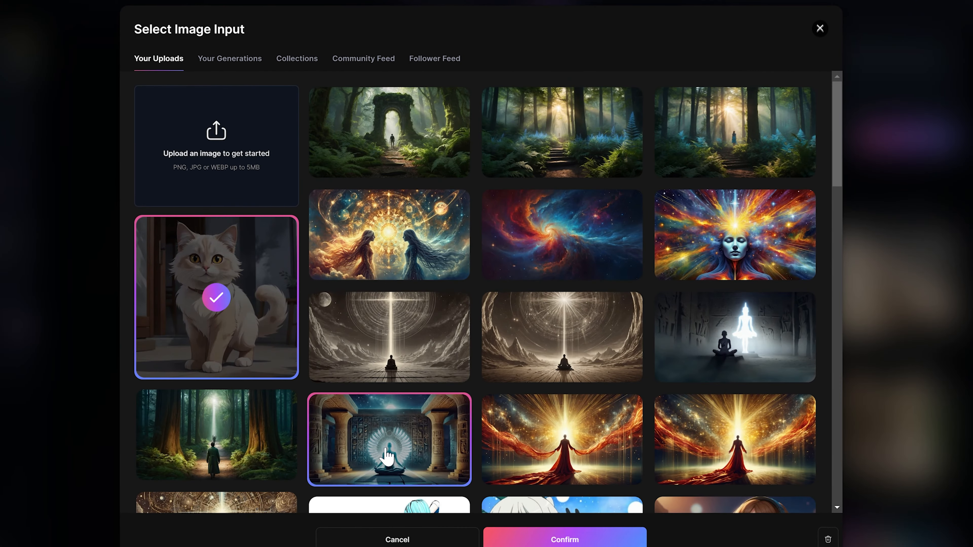
{"action": "left_click", "coordinate": [596, 541]}
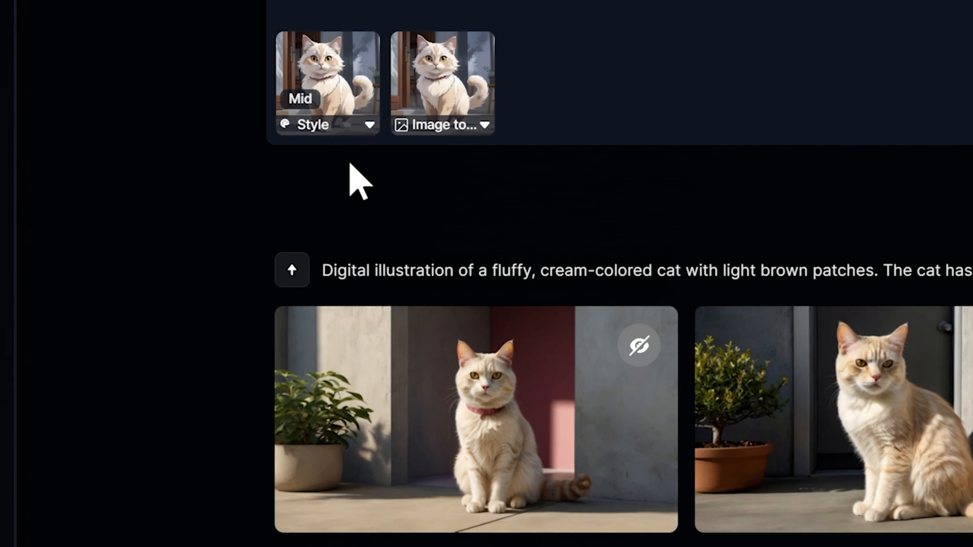
Step: Generate images with the Style Reference strength set to Max and the Image to Image strength set to 0.90
{"action": "left_click", "coordinate": [321, 100]}
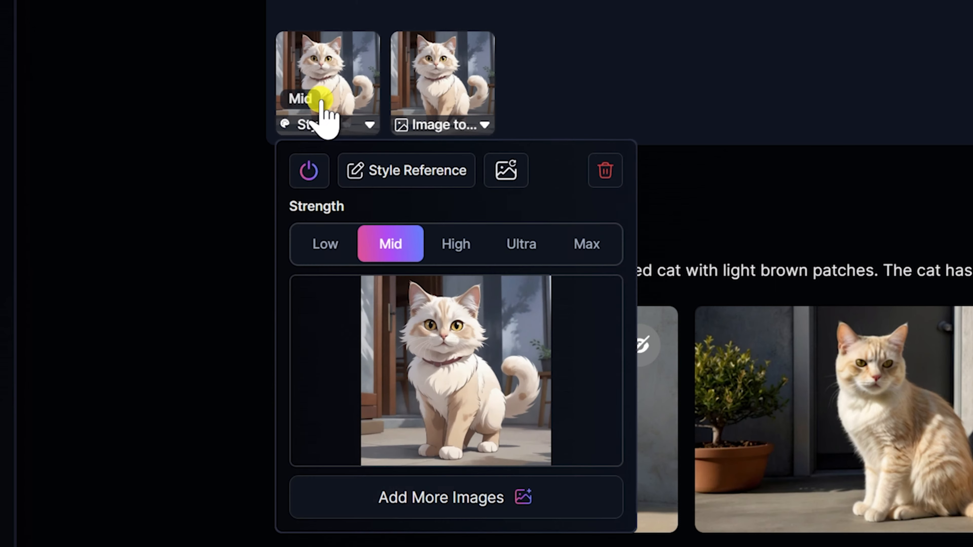
{"action": "left_click", "coordinate": [584, 245]}
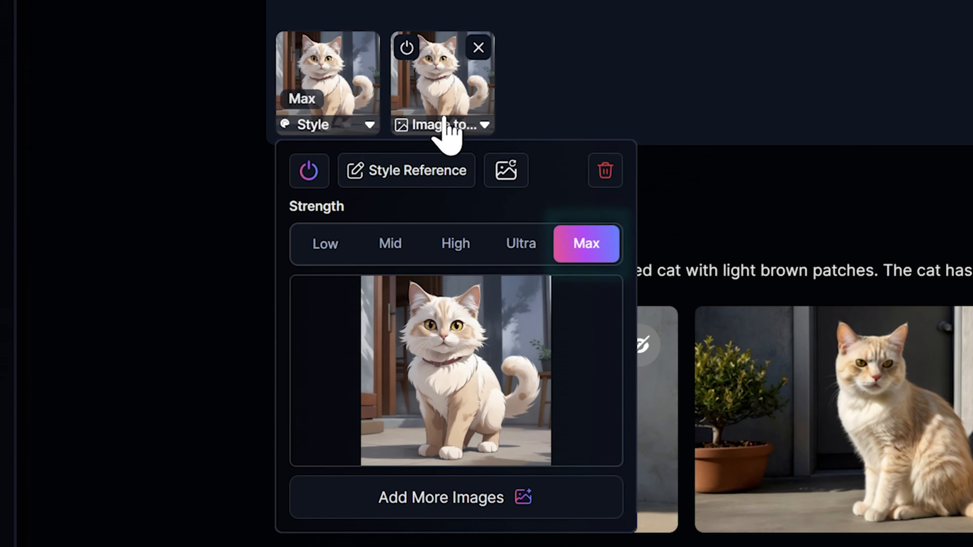
{"action": "left_click", "coordinate": [443, 87]}
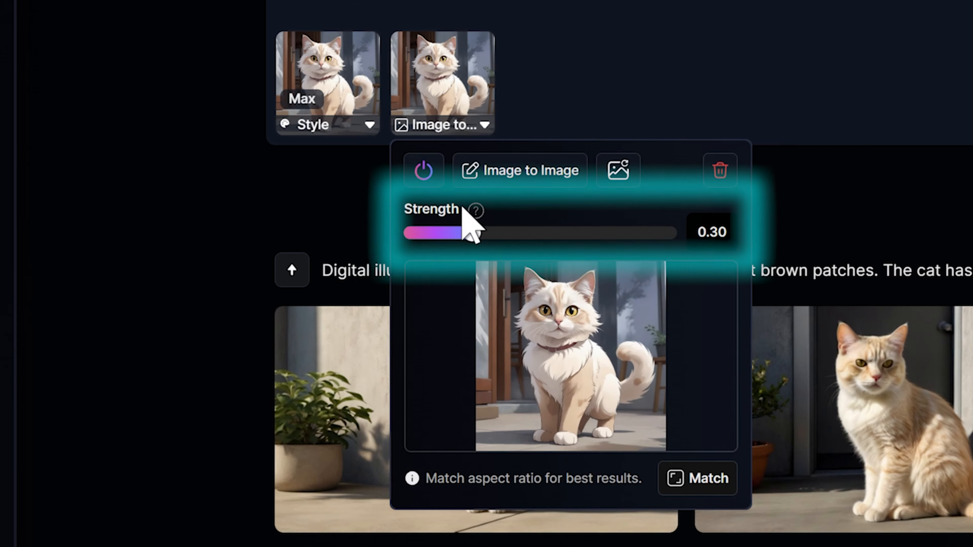
{"action": "left_click_drag", "start_coordinate": [472, 232], "coordinate": [709, 238]}
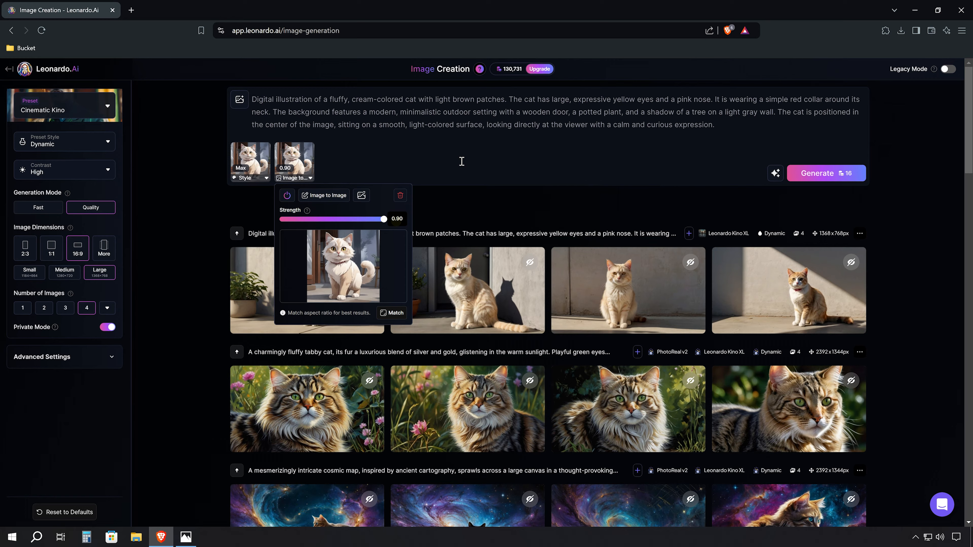
{"action": "left_click", "coordinate": [461, 161]}
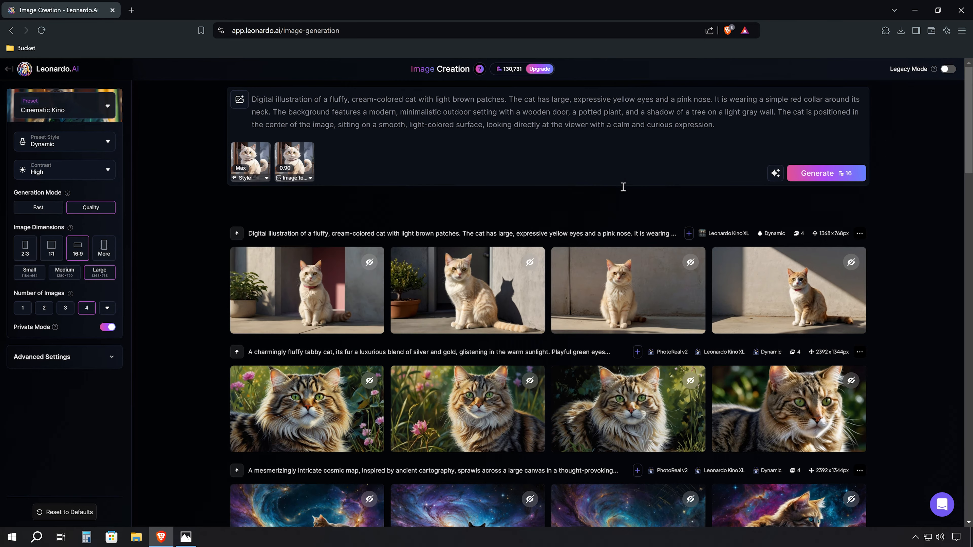
{"action": "left_click", "coordinate": [826, 174]}
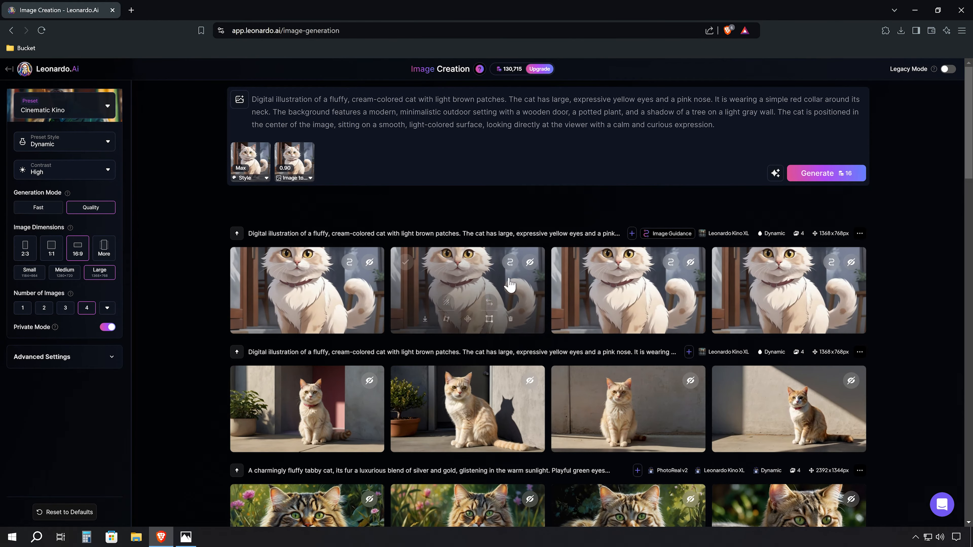
Step: View the first newly generated cat image at full size and compare it with cat.jpg in the photo viewer
{"action": "left_click", "coordinate": [186, 537]}
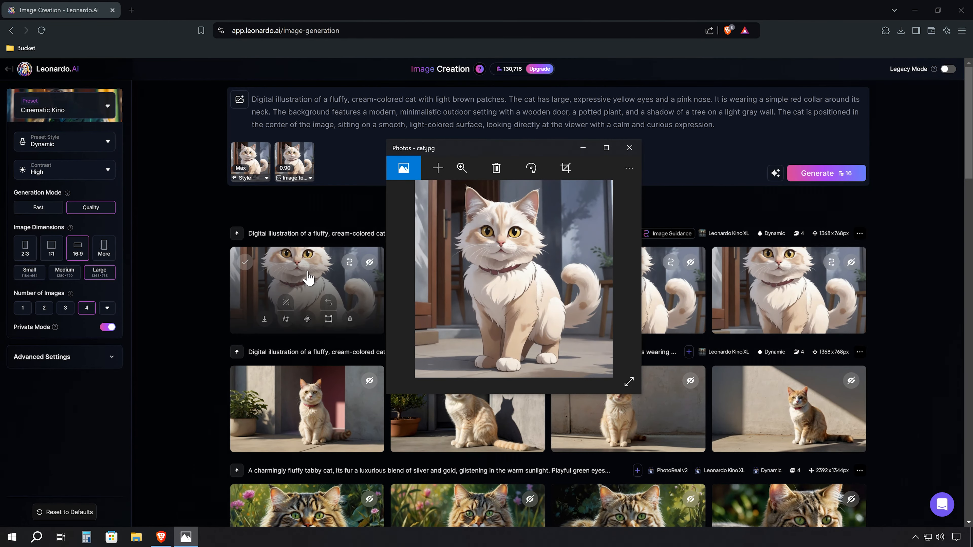
{"action": "left_click", "coordinate": [305, 288]}
{"action": "left_click", "coordinate": [186, 537]}
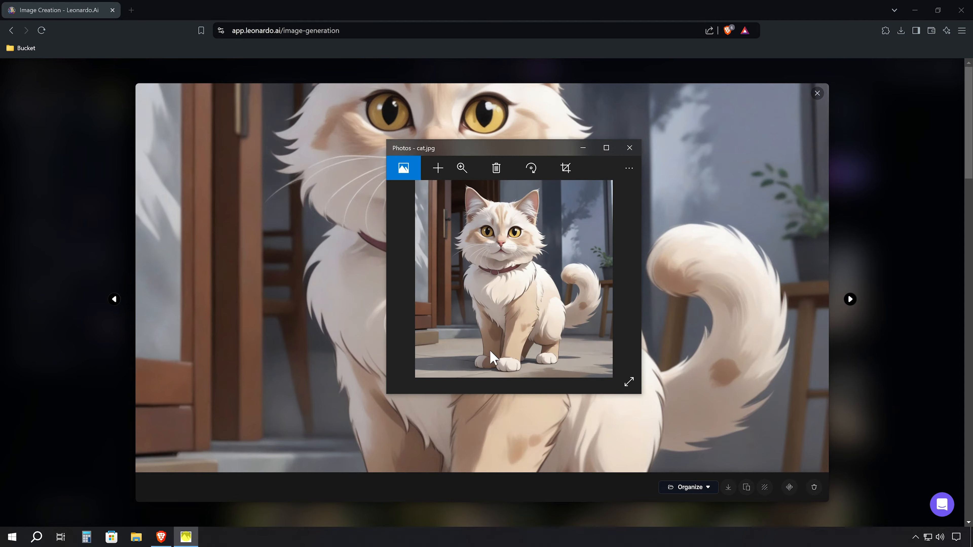
{"action": "left_click_drag", "start_coordinate": [513, 153], "coordinate": [765, 138]}
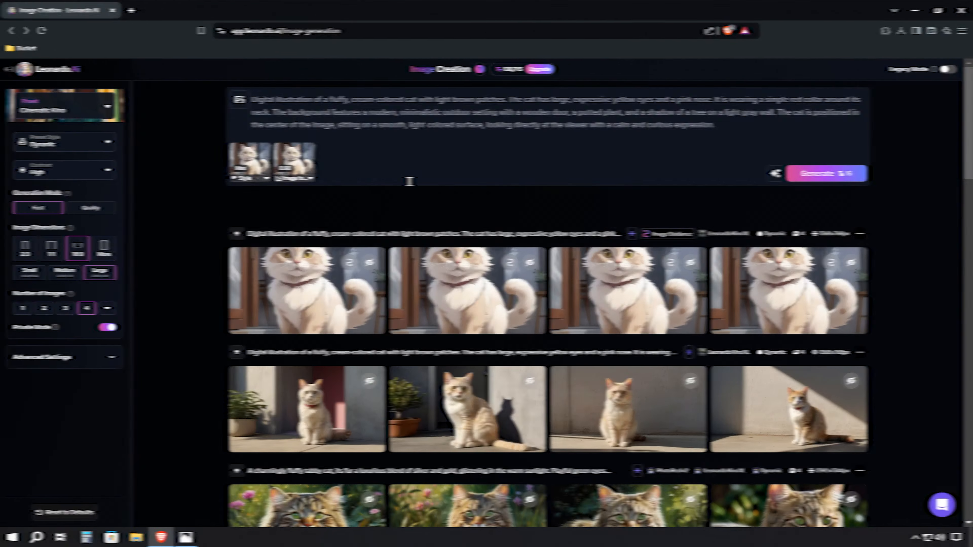
Step: Review the full list of image guidance types and browse the whole Elements library without choosing an element
{"action": "left_click", "coordinate": [239, 99]}
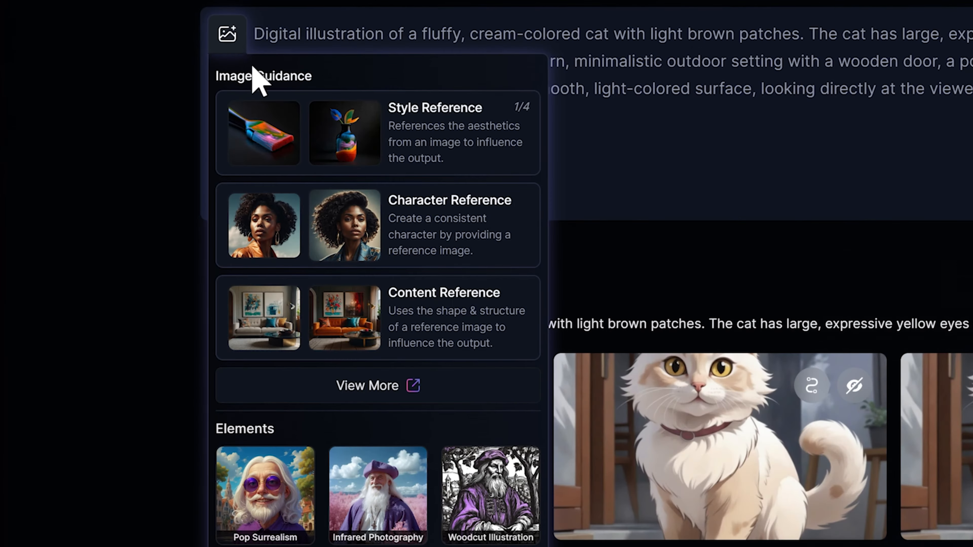
{"action": "left_click", "coordinate": [358, 388]}
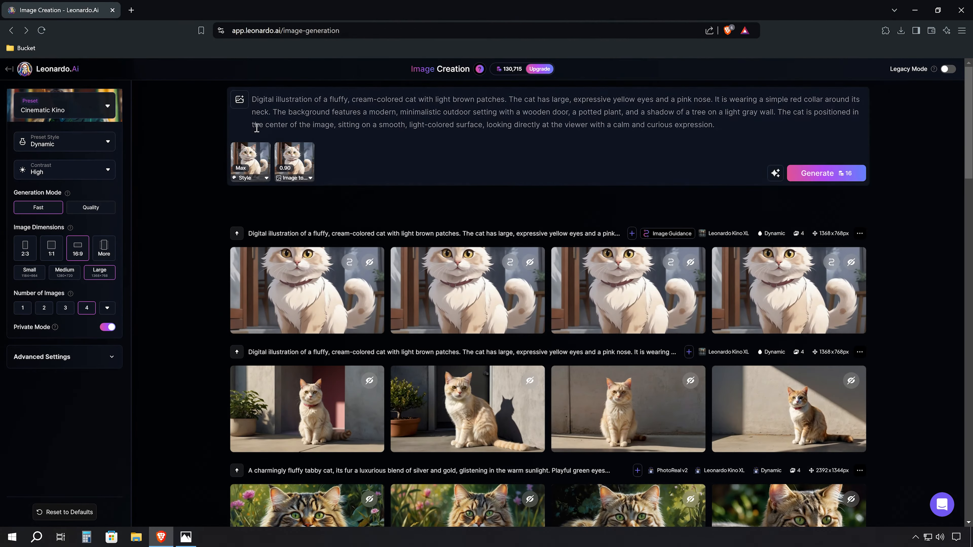
{"action": "left_click", "coordinate": [245, 107]}
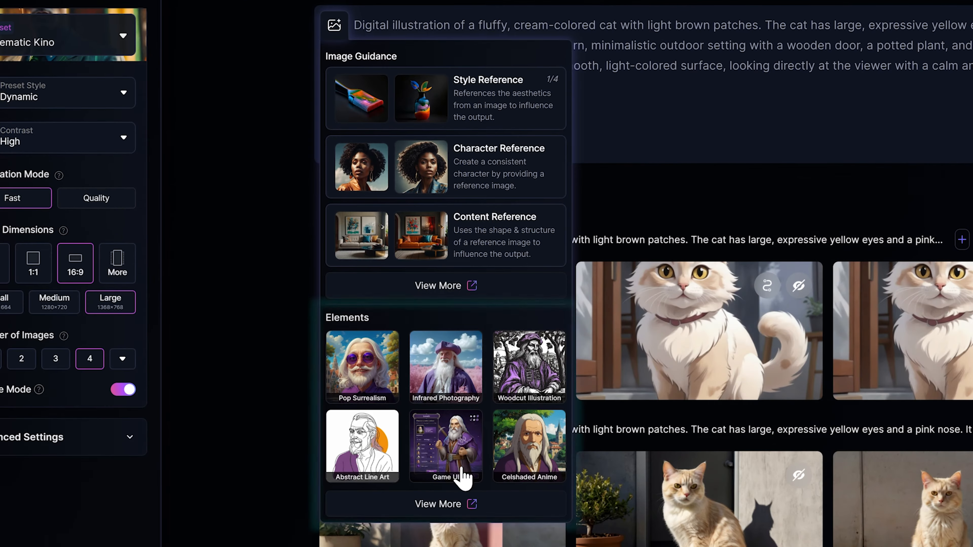
{"action": "left_click", "coordinate": [468, 510]}
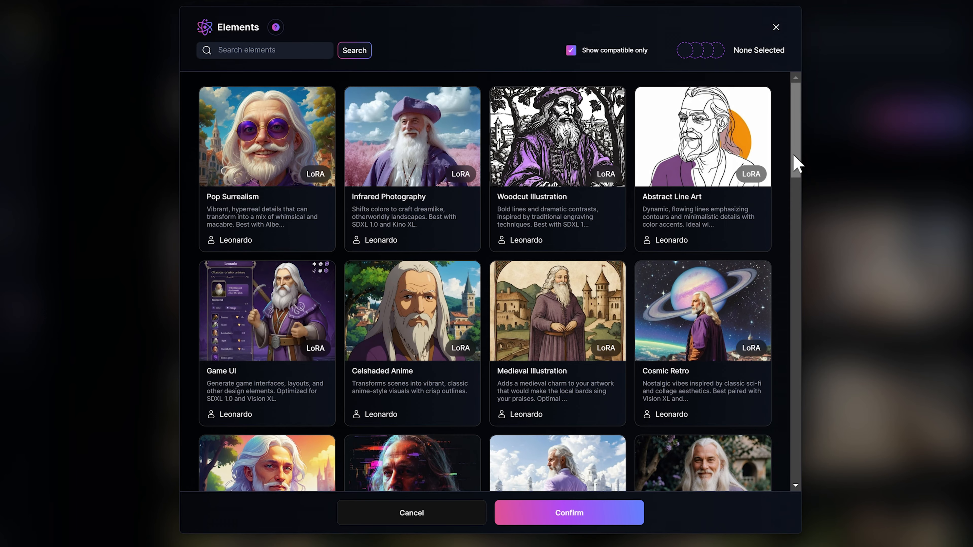
{"action": "left_click_drag", "start_coordinate": [793, 156], "coordinate": [799, 468]}
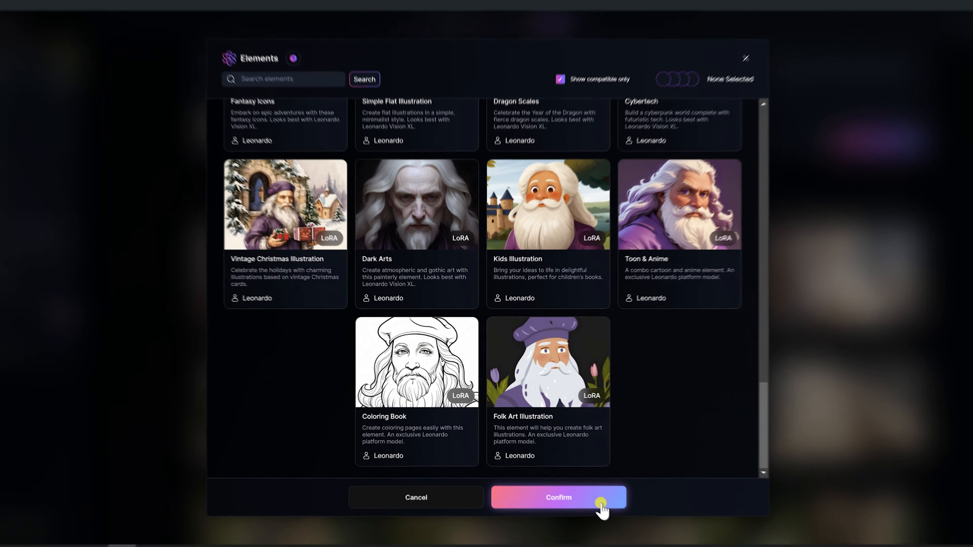
{"action": "left_click", "coordinate": [600, 509]}
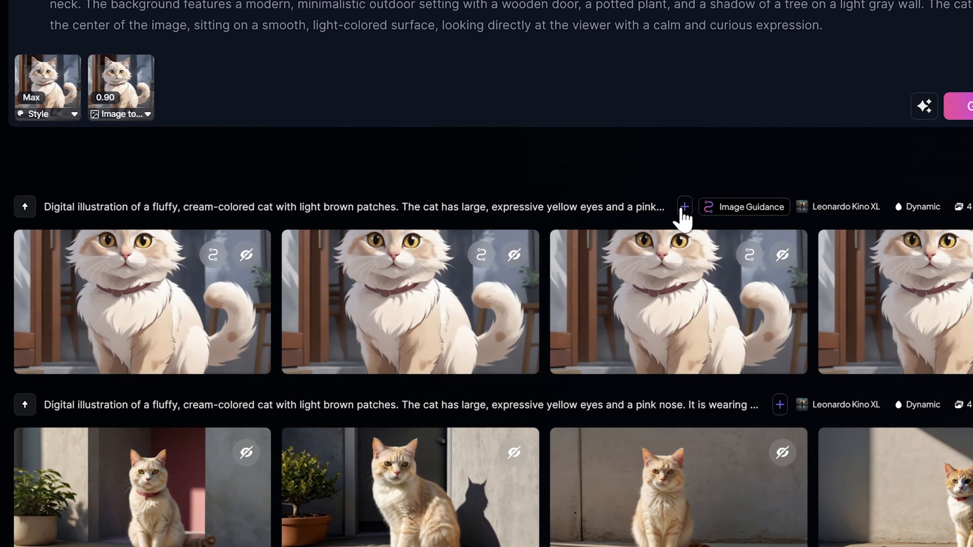
Step: Inspect the newest generation's full prompt and the actions available for the whole image set
{"action": "left_click", "coordinate": [736, 207]}
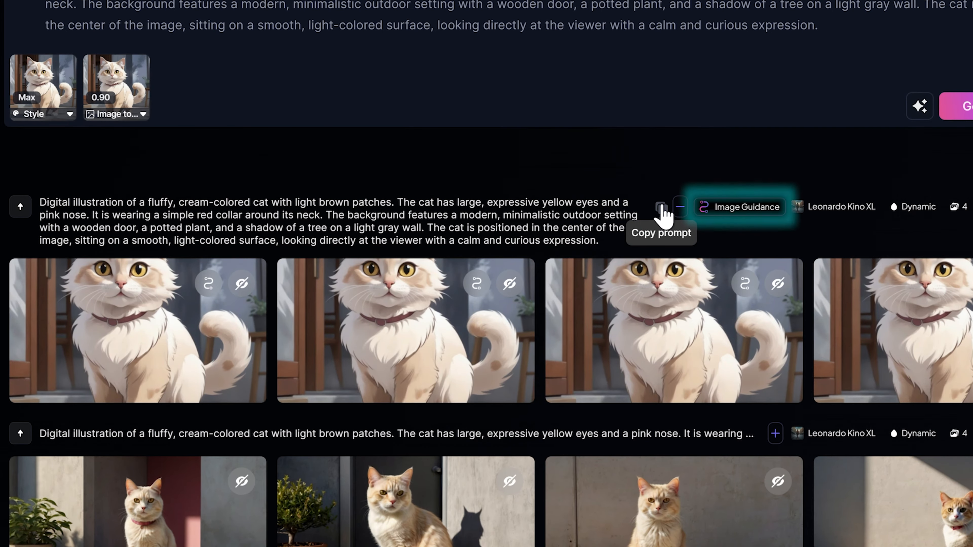
{"action": "left_click", "coordinate": [677, 208]}
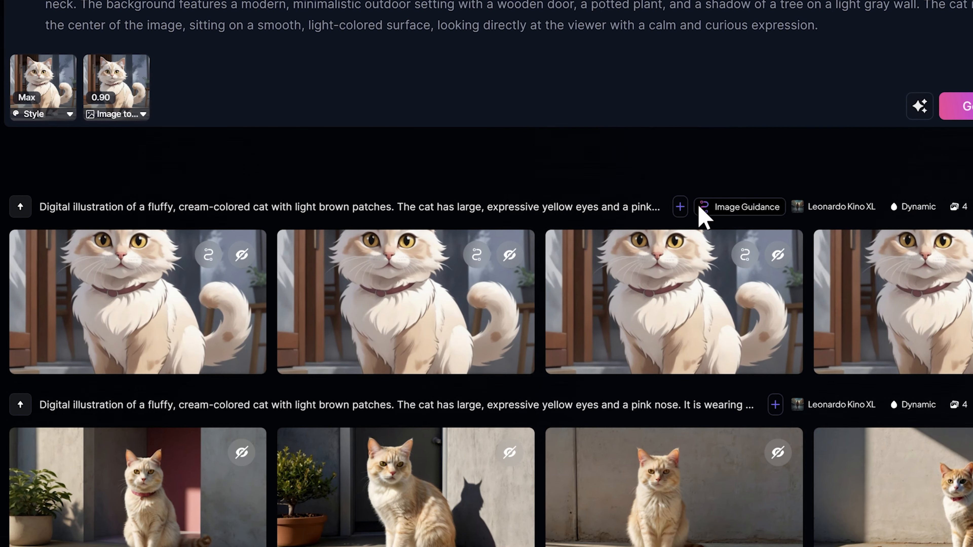
{"action": "mouse_move", "coordinate": [746, 209]}
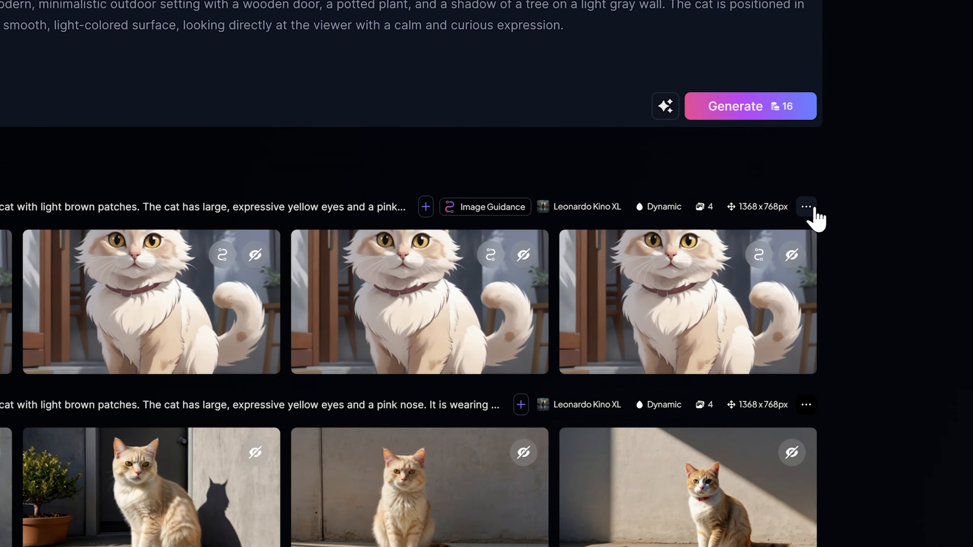
{"action": "left_click", "coordinate": [809, 208]}
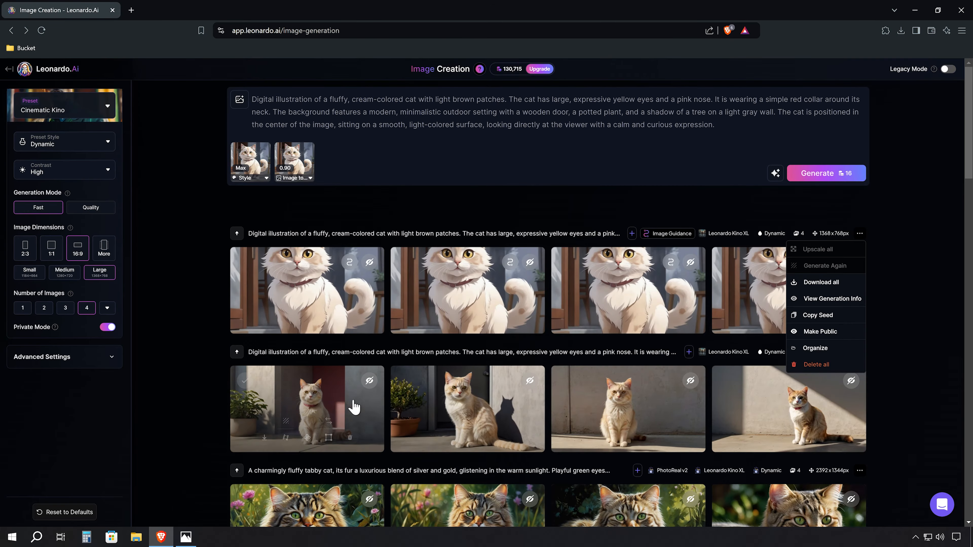
Step: Add the first image of the earlier realistic cream-colored cat generation to a new collection named Cute Cats
{"action": "left_click", "coordinate": [337, 399]}
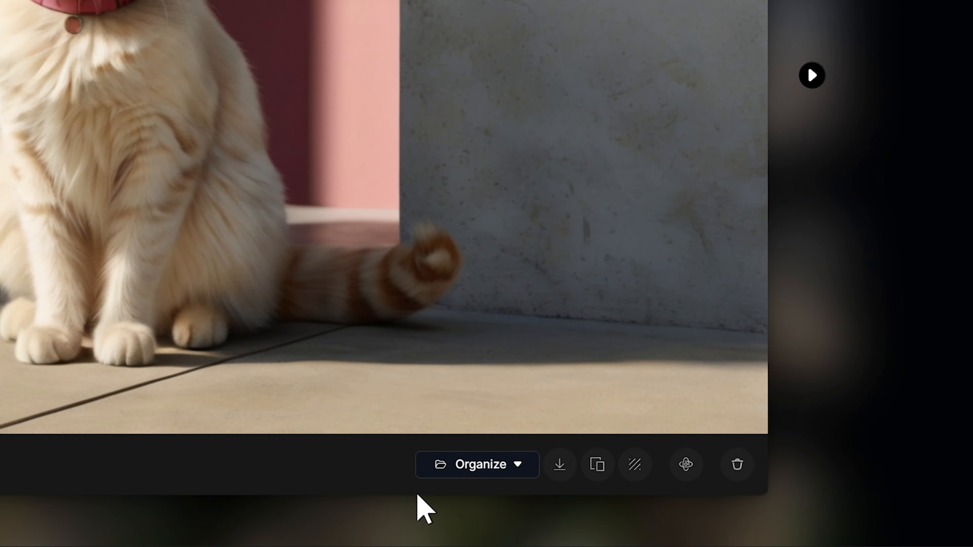
{"action": "left_click", "coordinate": [507, 466]}
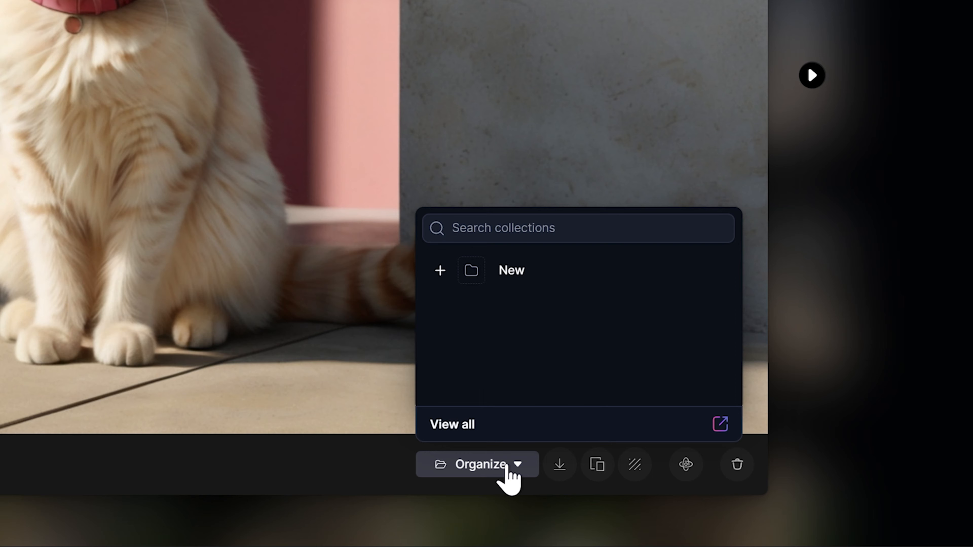
{"action": "left_click", "coordinate": [507, 271]}
{"action": "type", "text": "Cute Cats"}
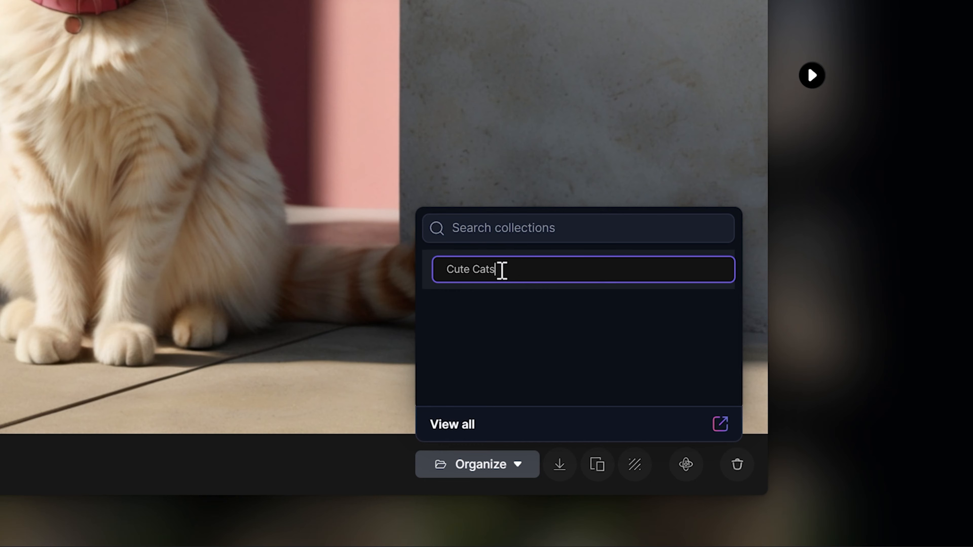
{"action": "key", "text": "Return"}
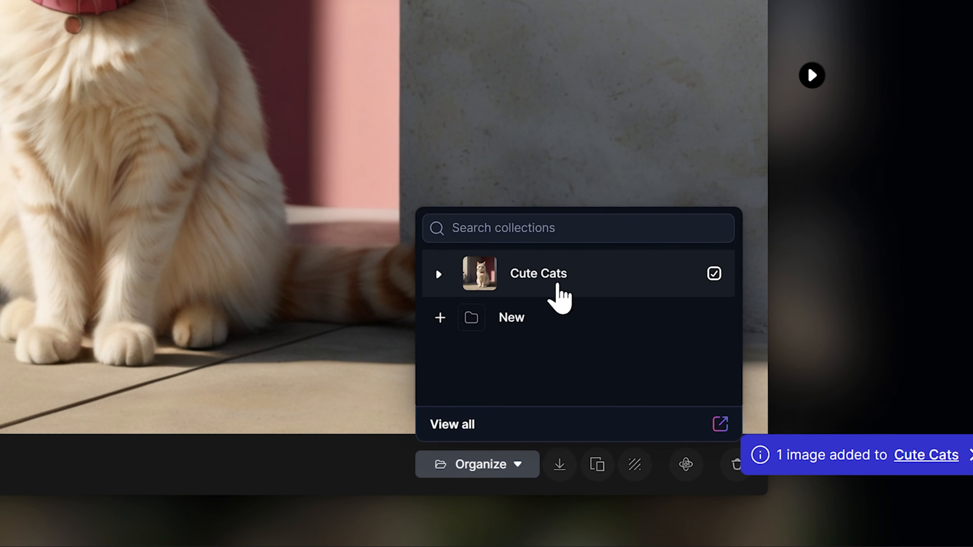
Step: Examine the download, background removal, Alchemy Upscaler and delete options for the enlarged cat image, and close it
{"action": "left_click", "coordinate": [559, 468]}
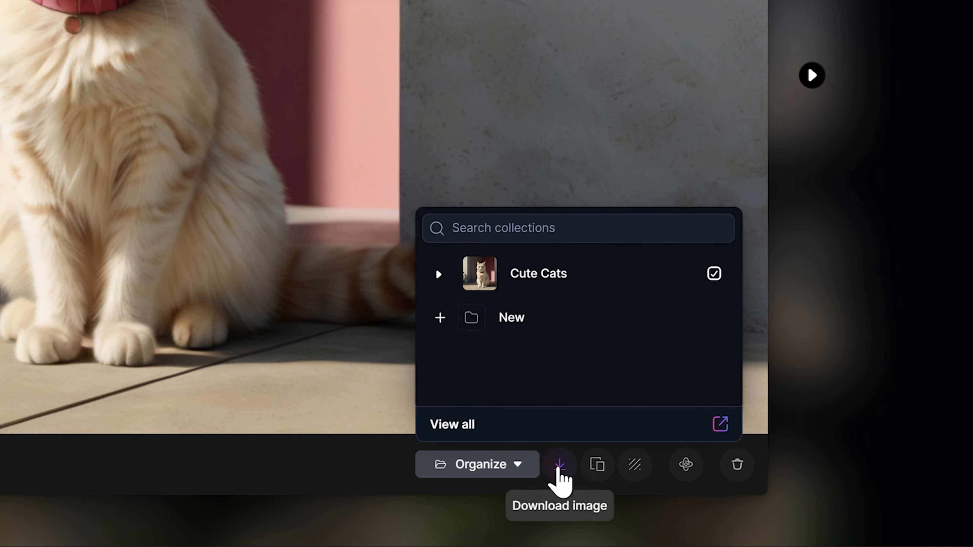
{"action": "left_click", "coordinate": [597, 464]}
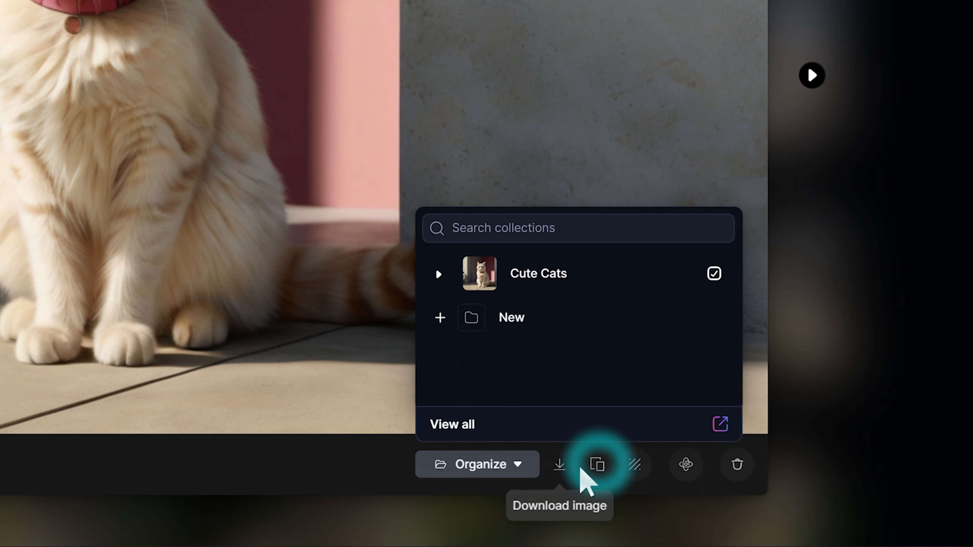
{"action": "left_click", "coordinate": [634, 466]}
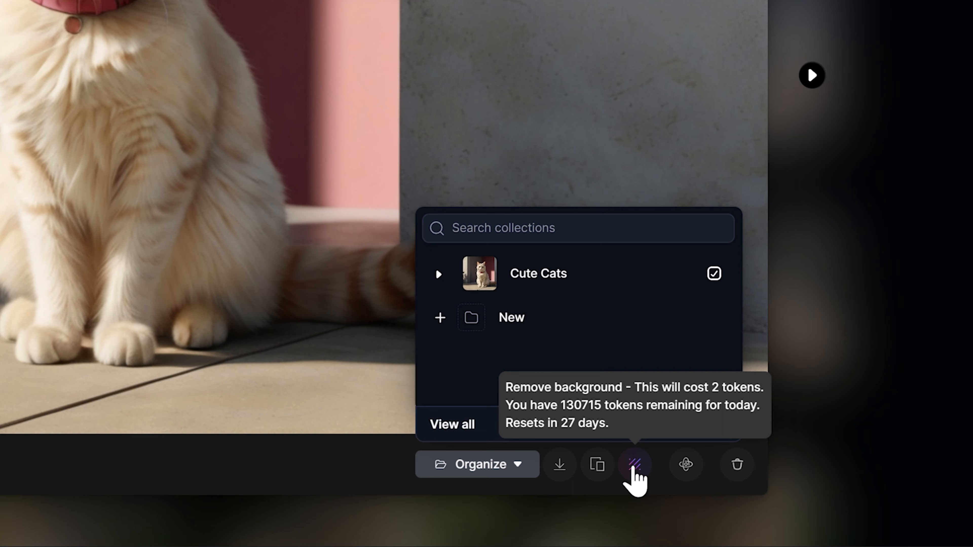
{"action": "left_click", "coordinate": [681, 464]}
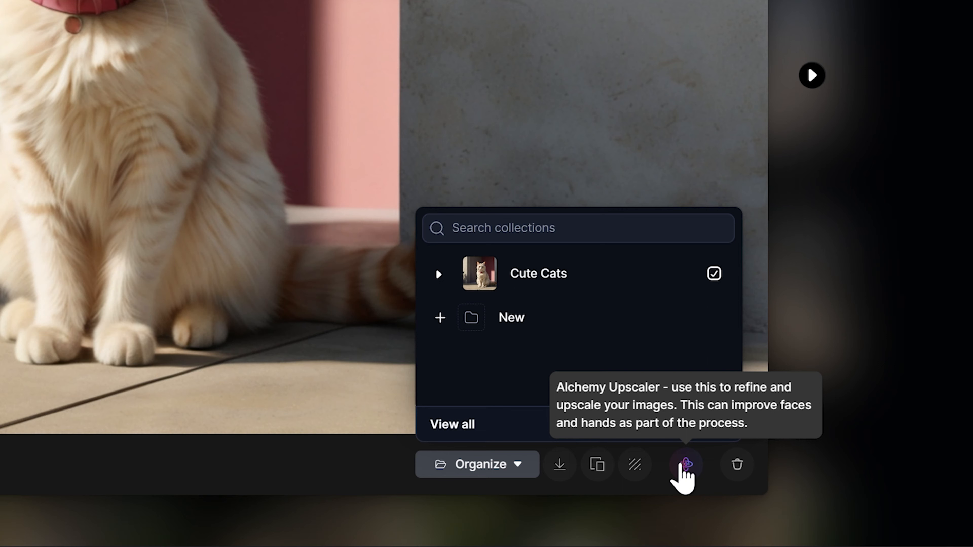
{"action": "left_click", "coordinate": [738, 459]}
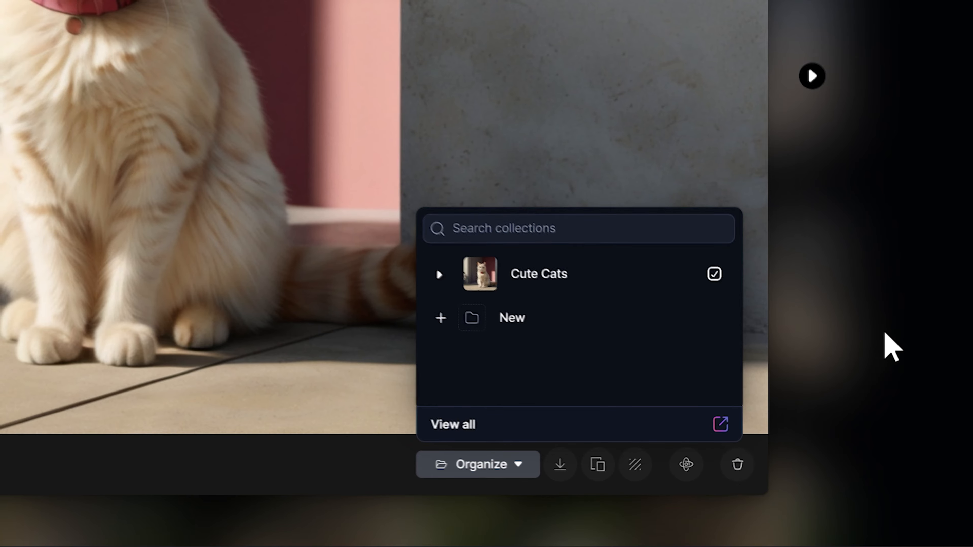
{"action": "left_click", "coordinate": [885, 334]}
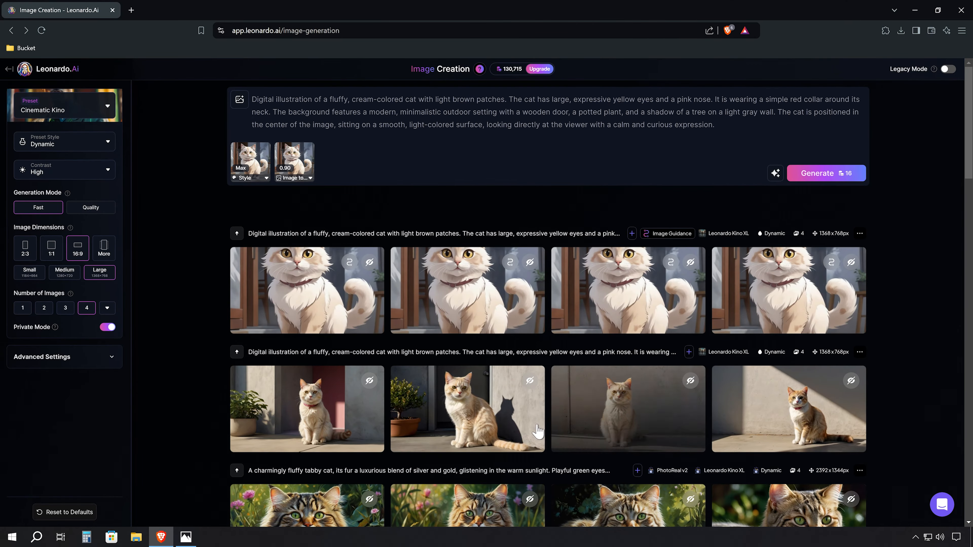
Step: Upscale the first realistic cream-colored cat image with the Alchemy Upscaler
{"action": "mouse_move", "coordinate": [307, 414]}
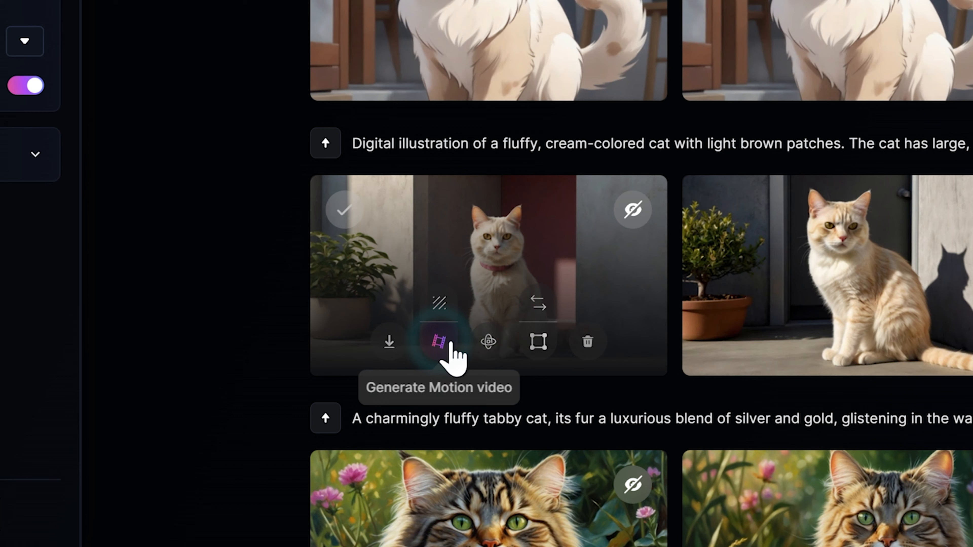
{"action": "left_click", "coordinate": [433, 350]}
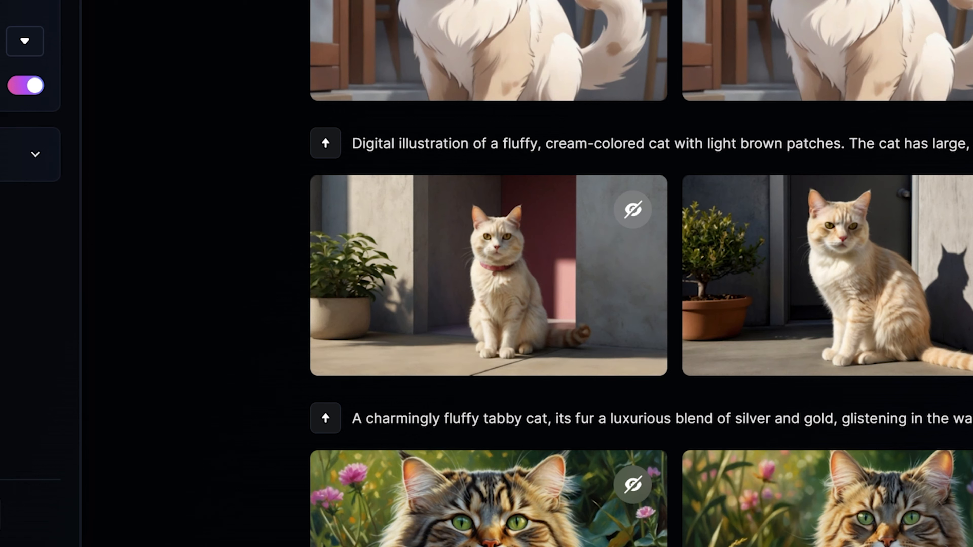
{"action": "left_click", "coordinate": [490, 342]}
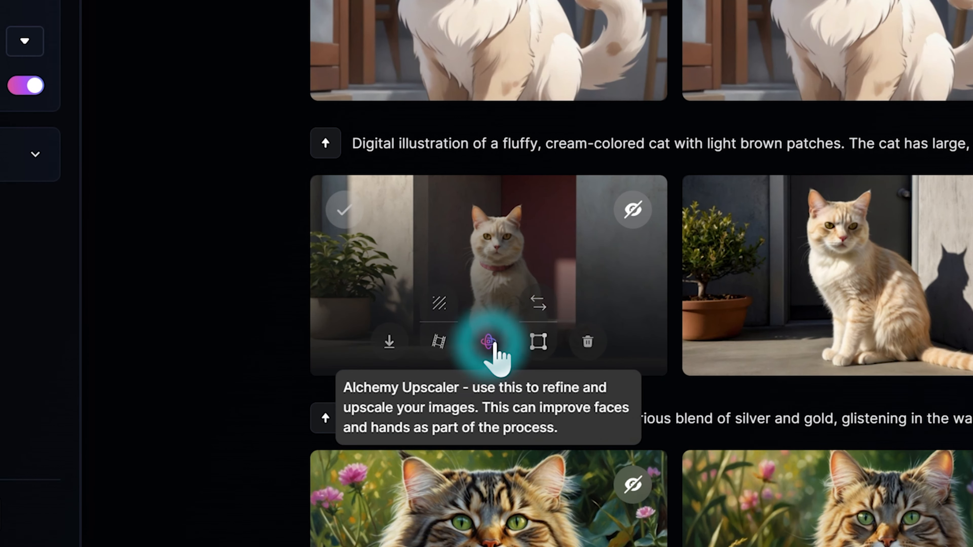
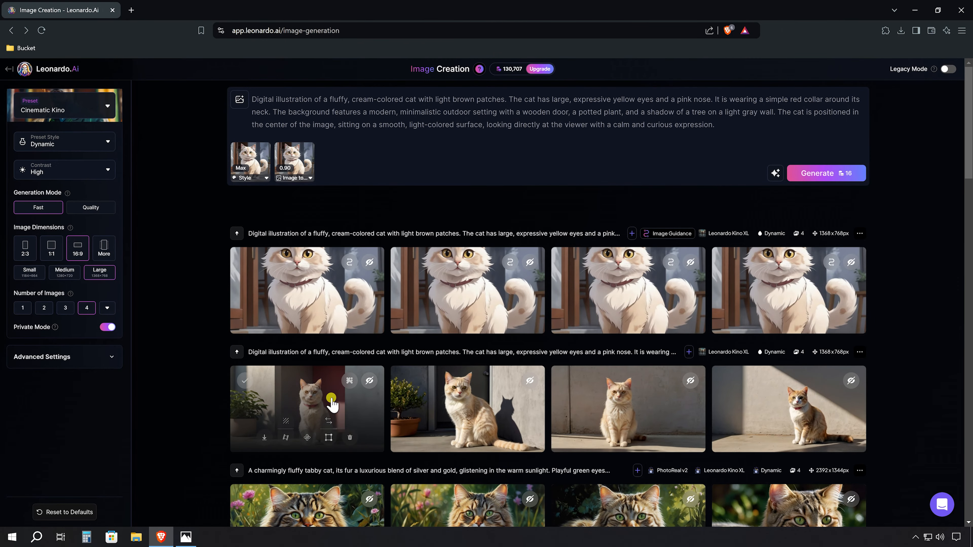
Step: Enlarge the upscaled cat image and compare its Original Image version with the Alchemy Upscaler - Medium Normal version
{"action": "left_click", "coordinate": [331, 398]}
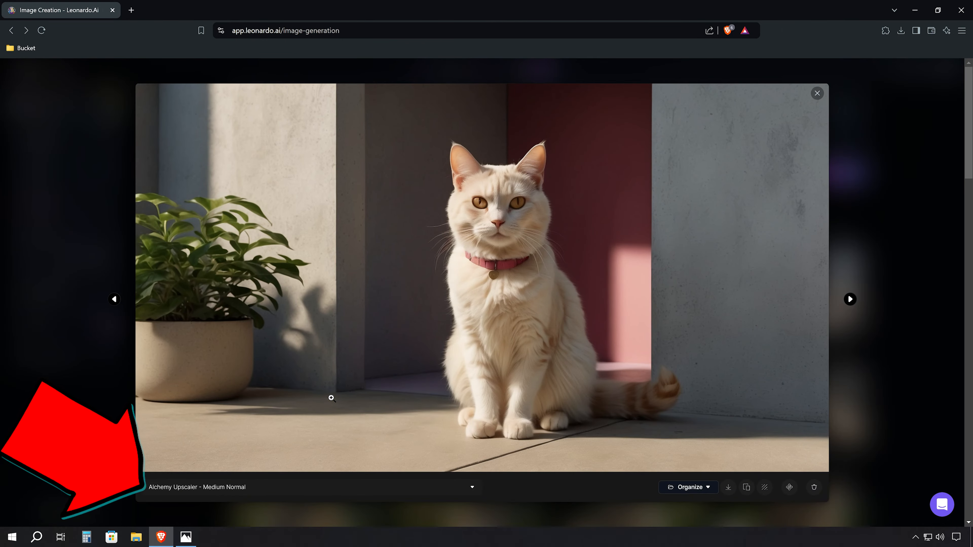
{"action": "left_click", "coordinate": [471, 488]}
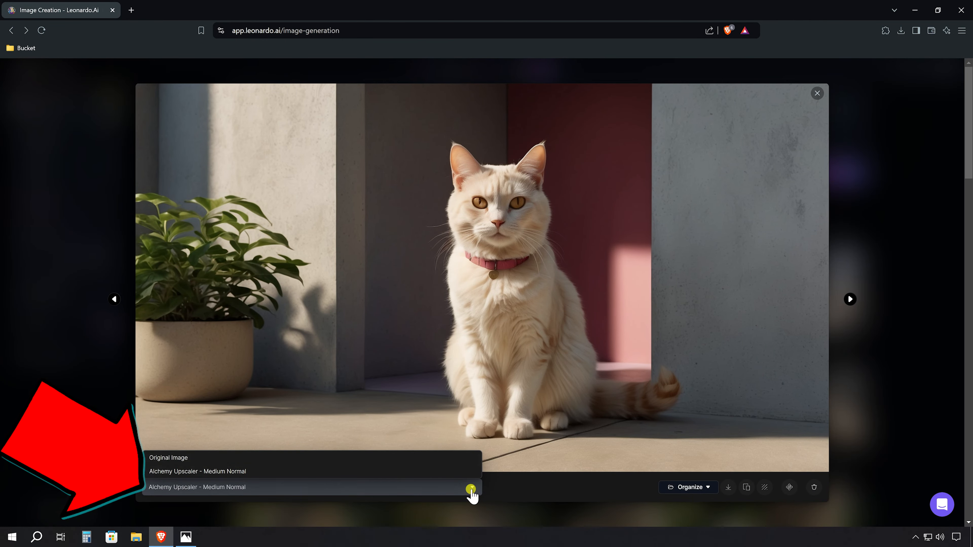
{"action": "left_click", "coordinate": [368, 459]}
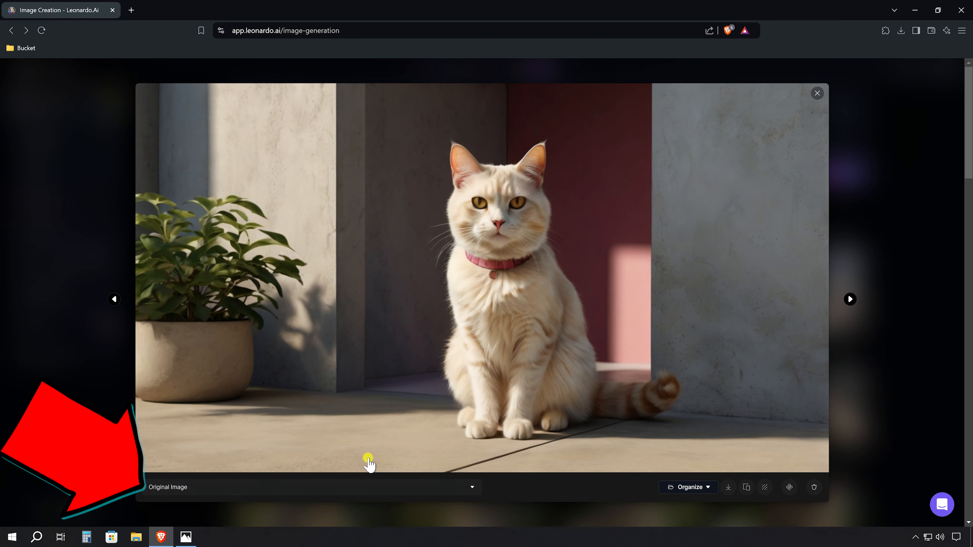
{"action": "left_click", "coordinate": [367, 487]}
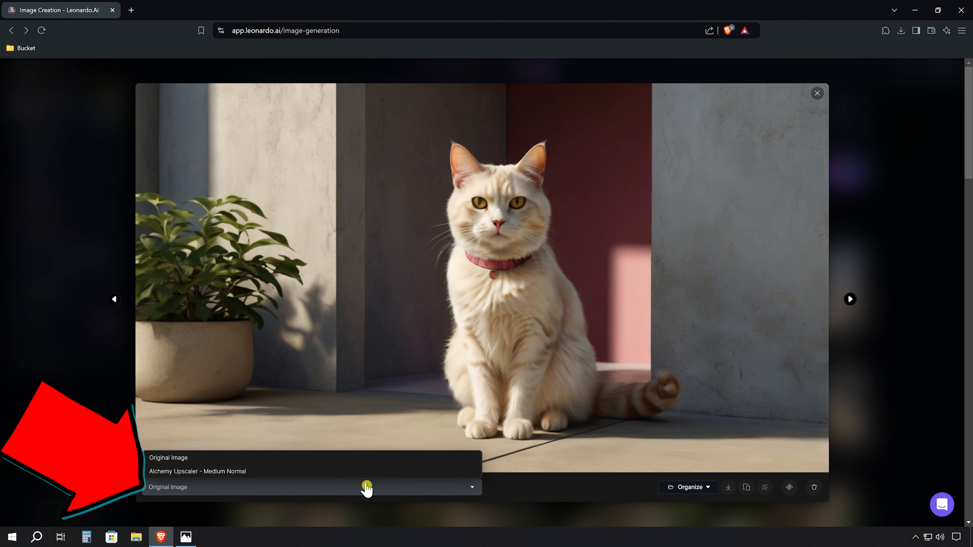
{"action": "left_click", "coordinate": [362, 475]}
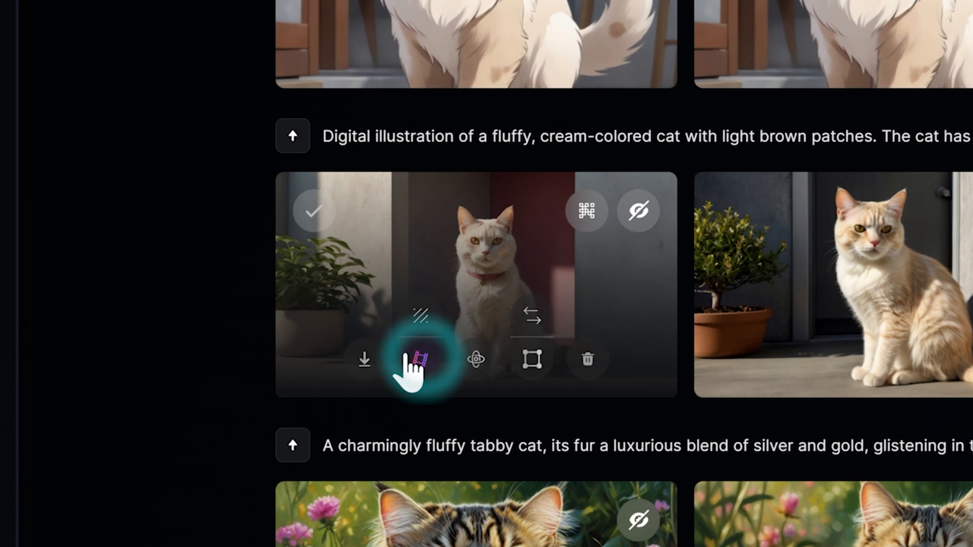
Step: Generate a Motion video from the realistic cat image at motion strength 5, preview it, and close the preview
{"action": "left_click", "coordinate": [285, 436]}
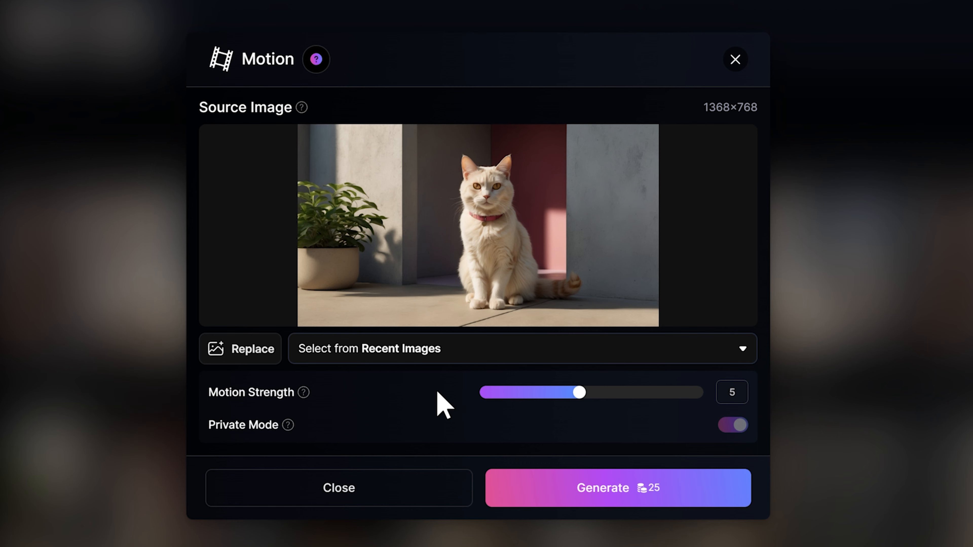
{"action": "left_click", "coordinate": [546, 496]}
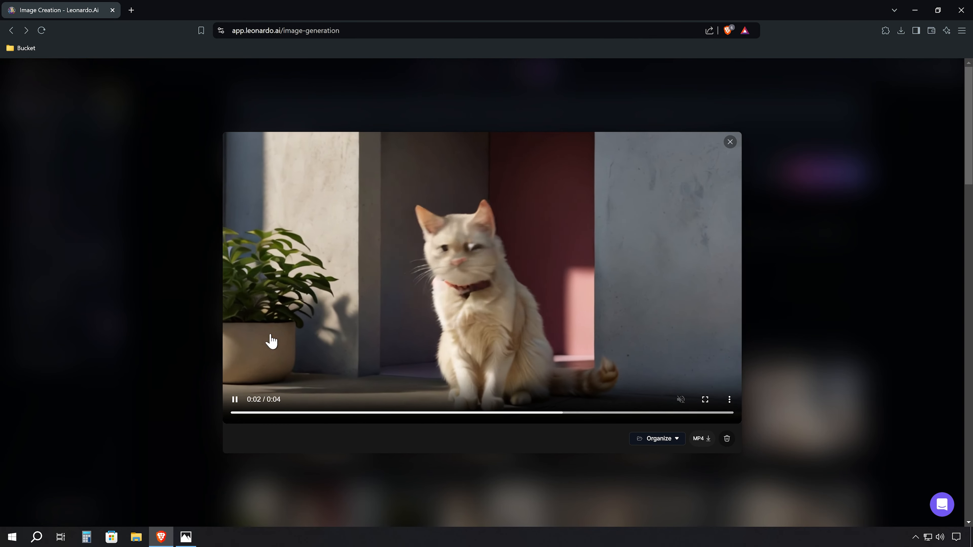
{"action": "left_click", "coordinate": [237, 401]}
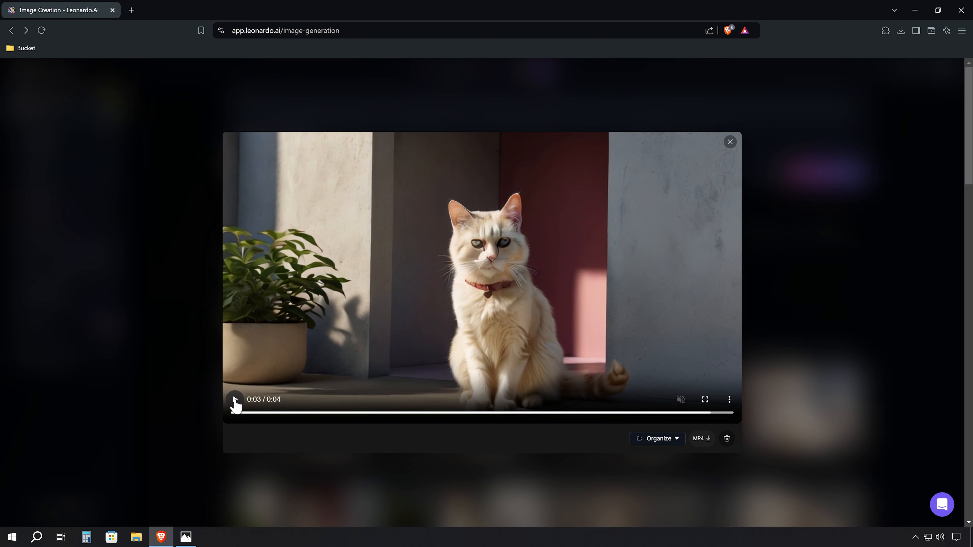
{"action": "left_click", "coordinate": [730, 140]}
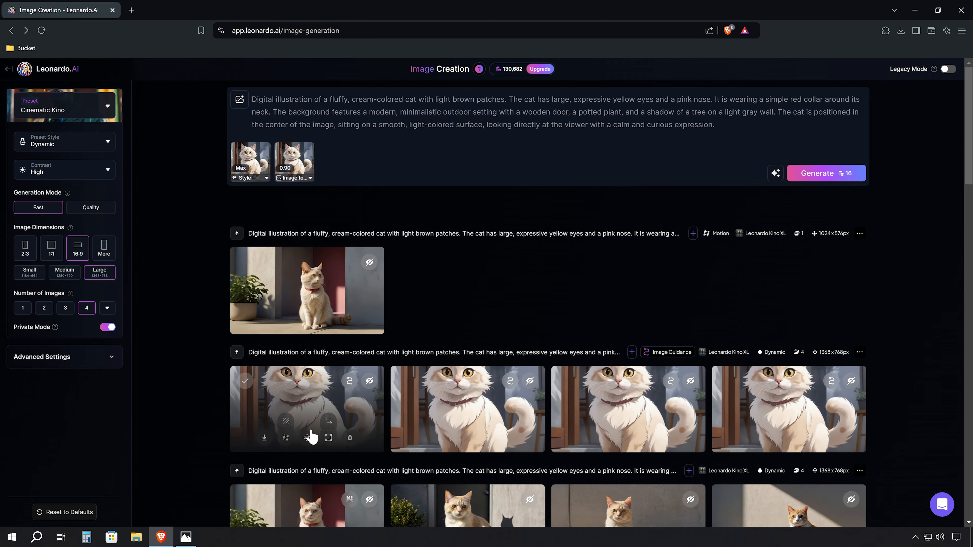
Step: Generate a Motion video from the first illustrated cat image and open the resulting video
{"action": "left_click", "coordinate": [283, 442]}
{"action": "left_click", "coordinate": [527, 409]}
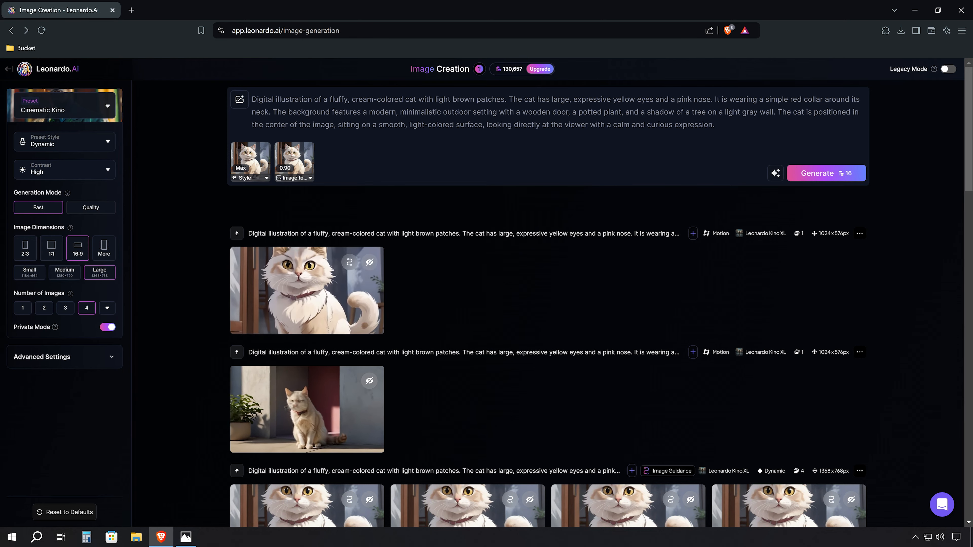
{"action": "left_click", "coordinate": [298, 278]}
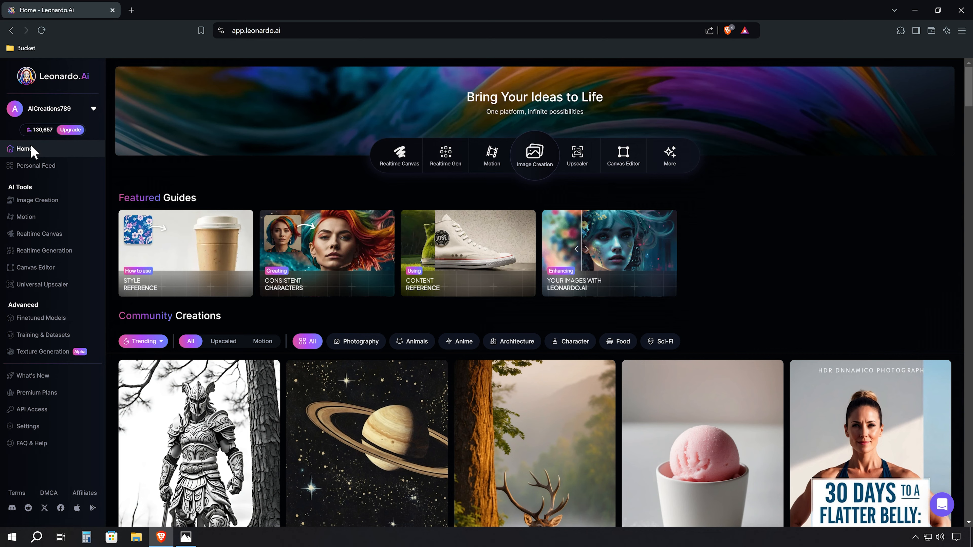
Step: Open the Personal Feed of generated creations
{"action": "left_click", "coordinate": [37, 166]}
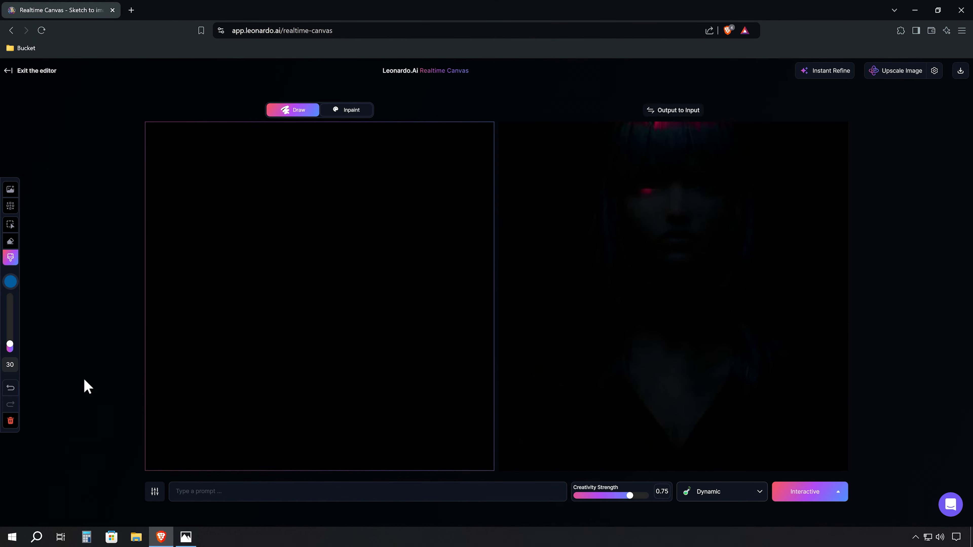
Step: Fill the Realtime Canvas drawing area with bright blue #0099FF as sky, using a brush size of 200
{"action": "left_click", "coordinate": [10, 283]}
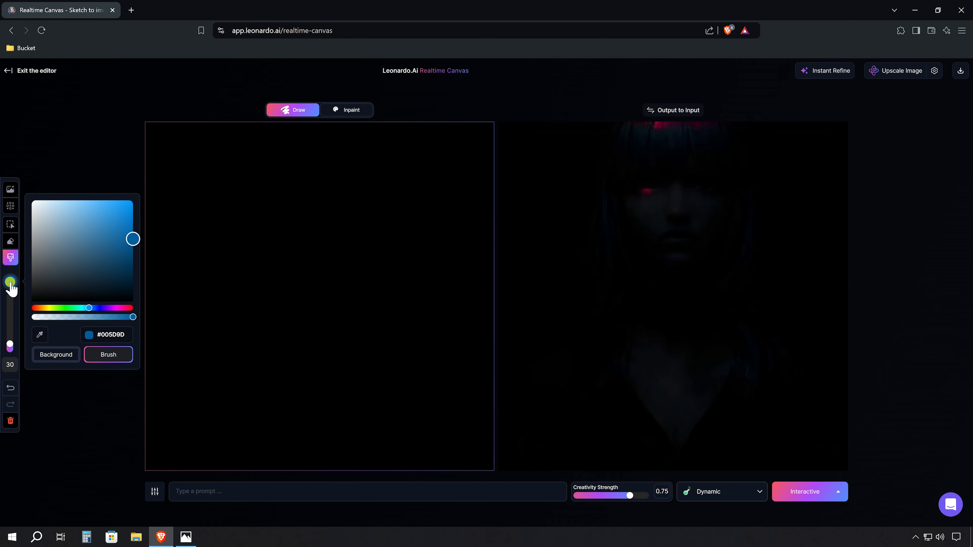
{"action": "left_click_drag", "start_coordinate": [125, 235], "coordinate": [132, 201]}
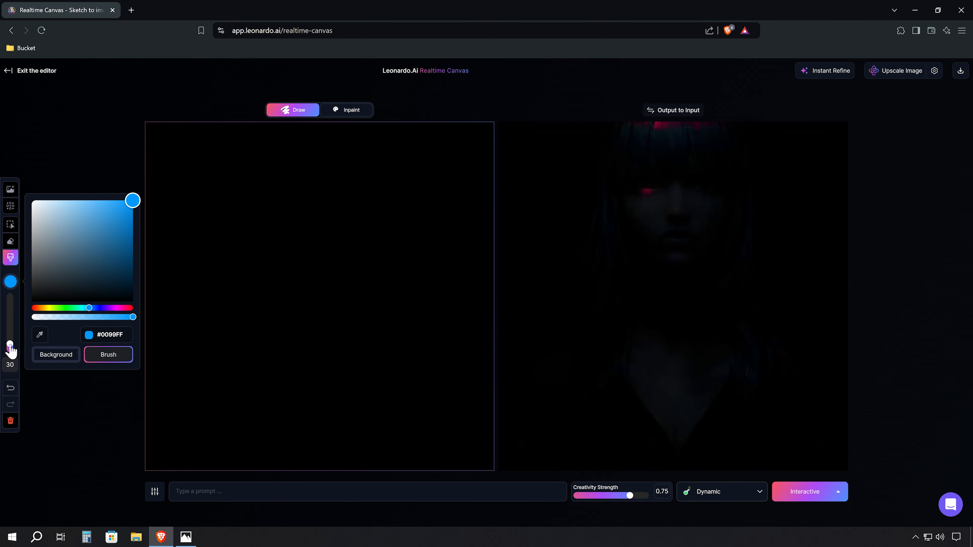
{"action": "left_click_drag", "start_coordinate": [9, 345], "coordinate": [11, 295]}
{"action": "mouse_move", "coordinate": [161, 164]}
{"action": "left_mouse_down"}
{"action": "mouse_move", "coordinate": [344, 146]}
{"action": "mouse_move", "coordinate": [444, 247]}
{"action": "mouse_move", "coordinate": [566, 449]}
{"action": "left_mouse_up"}
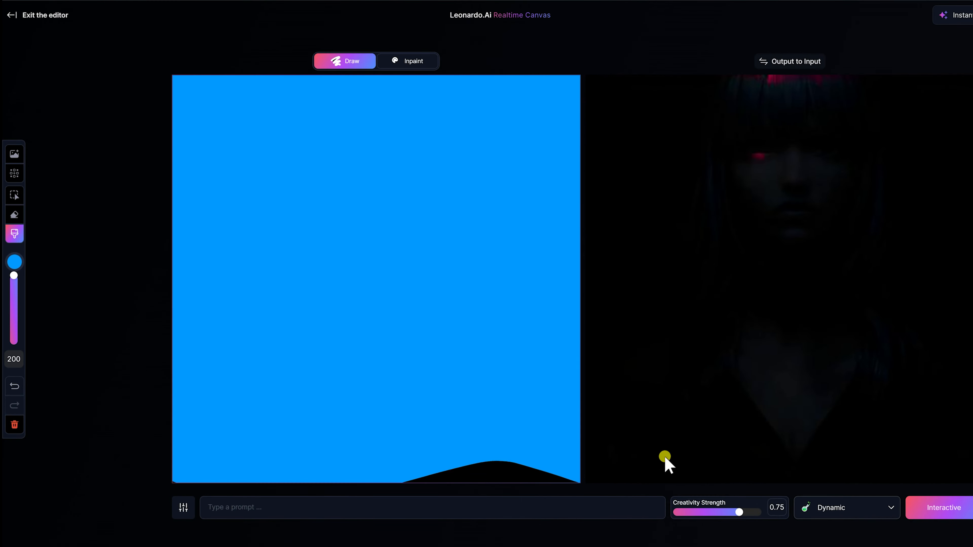
{"action": "left_click_drag", "start_coordinate": [666, 460], "coordinate": [163, 471]}
Step: Paint dark green, gently rolling ground across the lower half of the drawing with the size 200 brush
{"action": "left_click", "coordinate": [14, 262]}
{"action": "left_click_drag", "start_coordinate": [107, 293], "coordinate": [79, 292]}
{"action": "left_click", "coordinate": [145, 226]}
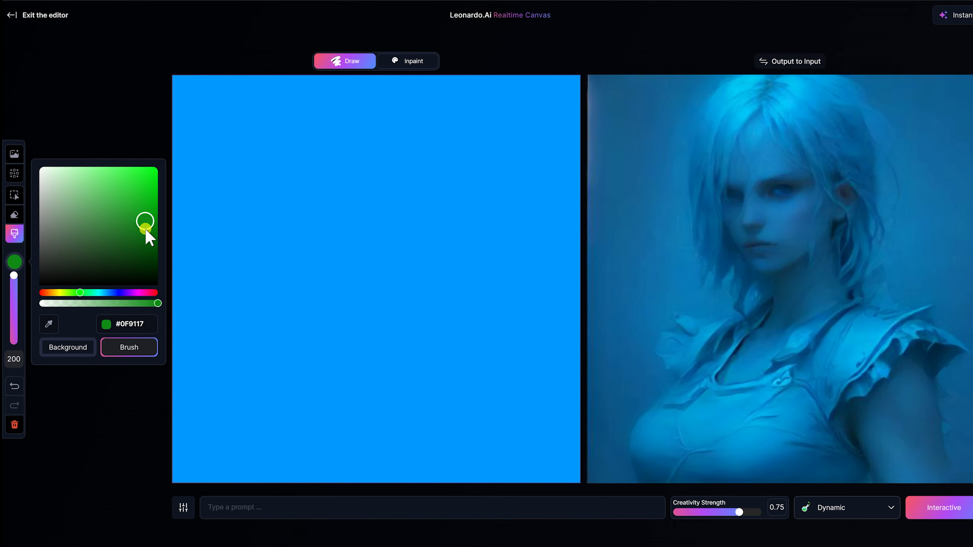
{"action": "left_click_drag", "start_coordinate": [145, 230], "coordinate": [151, 235]}
{"action": "mouse_move", "coordinate": [220, 342]}
{"action": "left_mouse_down"}
{"action": "mouse_move", "coordinate": [293, 361]}
{"action": "mouse_move", "coordinate": [496, 378]}
{"action": "mouse_move", "coordinate": [568, 404]}
{"action": "mouse_move", "coordinate": [499, 449]}
{"action": "mouse_move", "coordinate": [255, 444]}
{"action": "mouse_move", "coordinate": [153, 456]}
{"action": "left_mouse_up"}
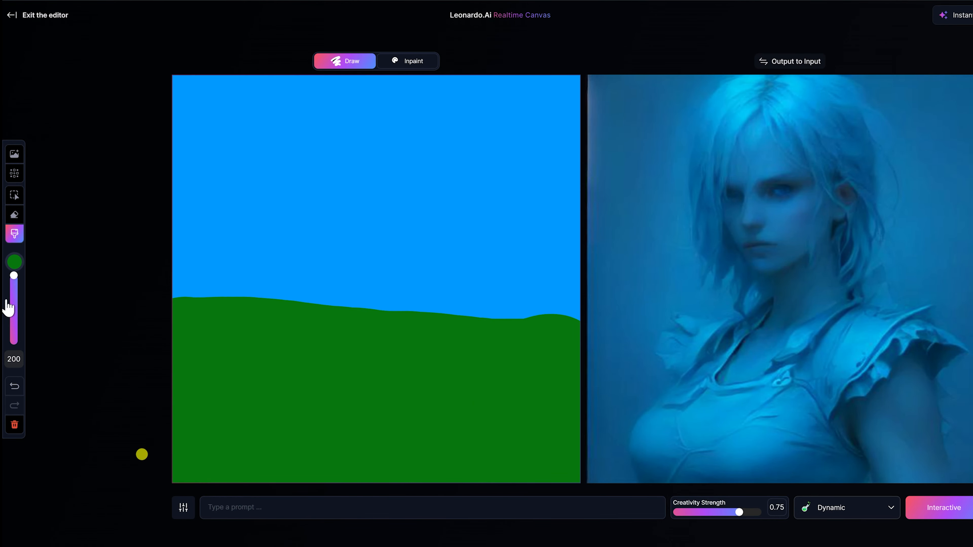
Step: Paint a winding river through the green ground in blue #066E93 with a brush size of 77
{"action": "left_click", "coordinate": [13, 264]}
{"action": "left_click", "coordinate": [103, 292]}
{"action": "left_click", "coordinate": [153, 217]}
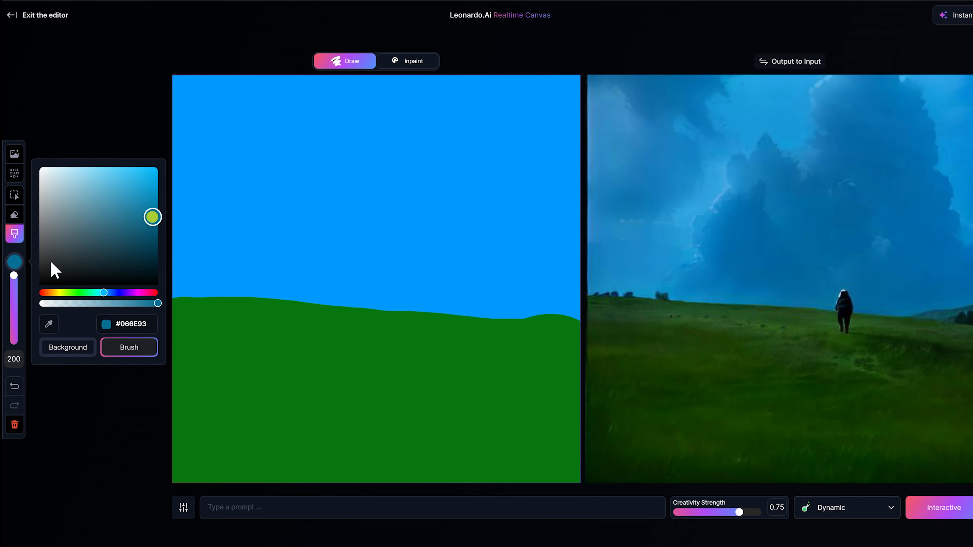
{"action": "left_click_drag", "start_coordinate": [13, 275], "coordinate": [13, 315]}
{"action": "left_click_drag", "start_coordinate": [351, 314], "coordinate": [314, 370]}
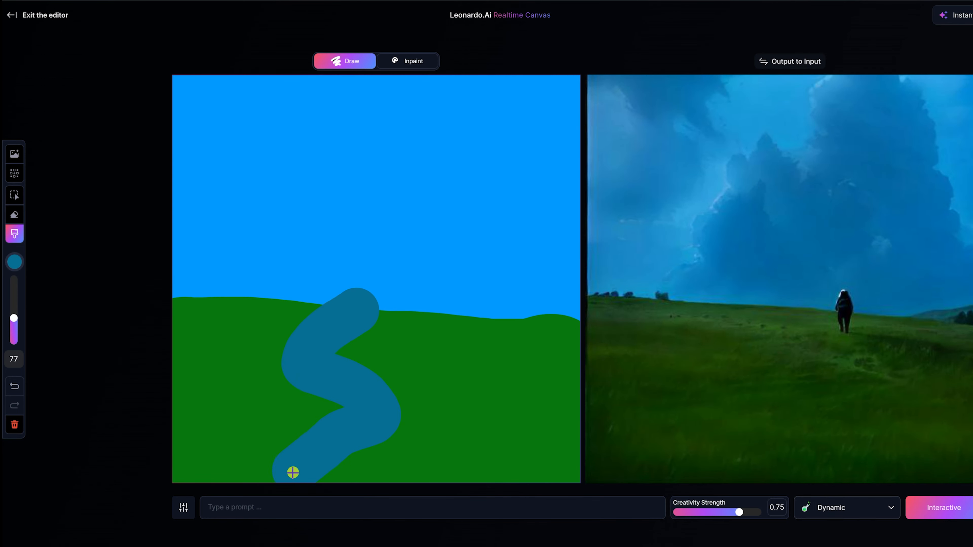
Step: Paint three lighter green bushes on both sides of the river in #058819 with a brush size of 74
{"action": "left_click", "coordinate": [14, 264]}
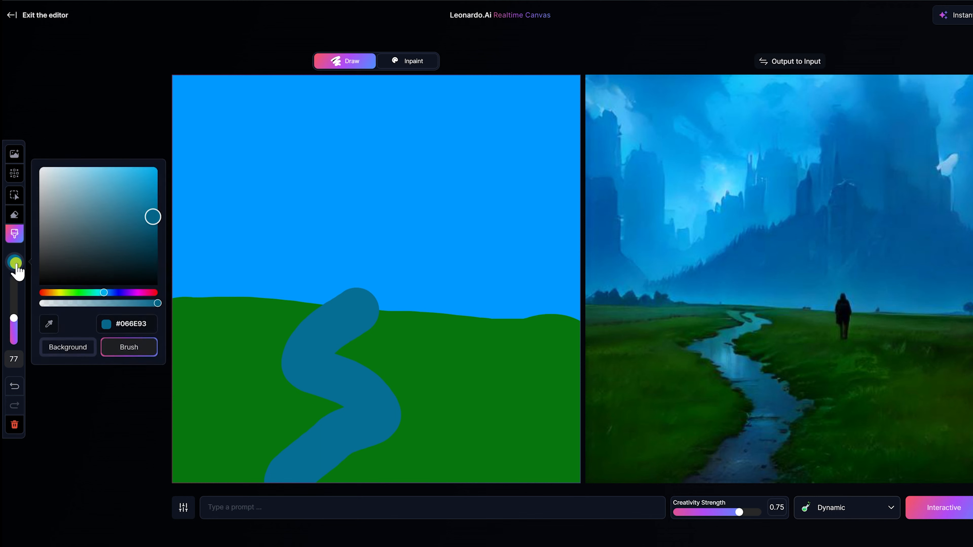
{"action": "left_click_drag", "start_coordinate": [105, 292], "coordinate": [80, 293]}
{"action": "left_click_drag", "start_coordinate": [156, 226], "coordinate": [153, 222]}
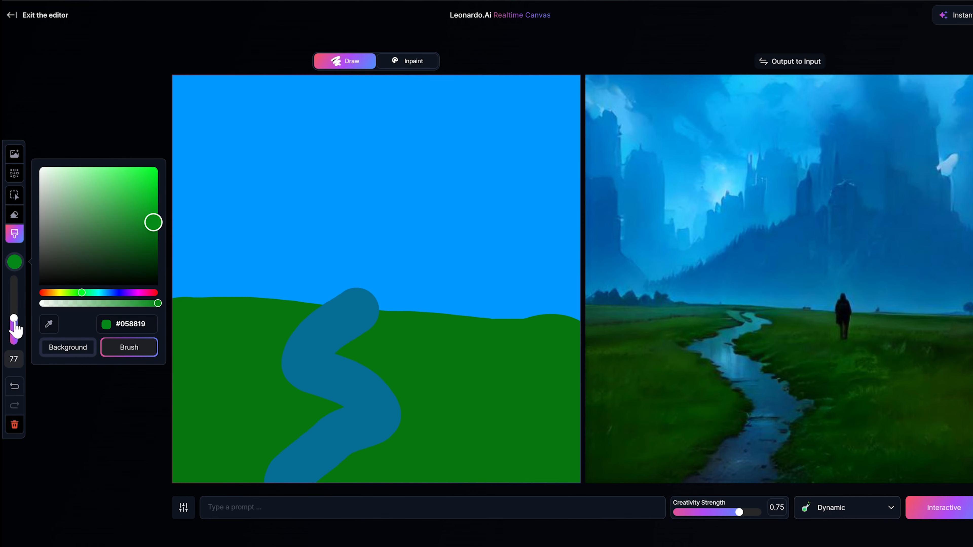
{"action": "mouse_move", "coordinate": [198, 300]}
{"action": "left_mouse_down"}
{"action": "mouse_move", "coordinate": [213, 283]}
{"action": "mouse_move", "coordinate": [233, 307]}
{"action": "mouse_move", "coordinate": [269, 305]}
{"action": "left_mouse_up"}
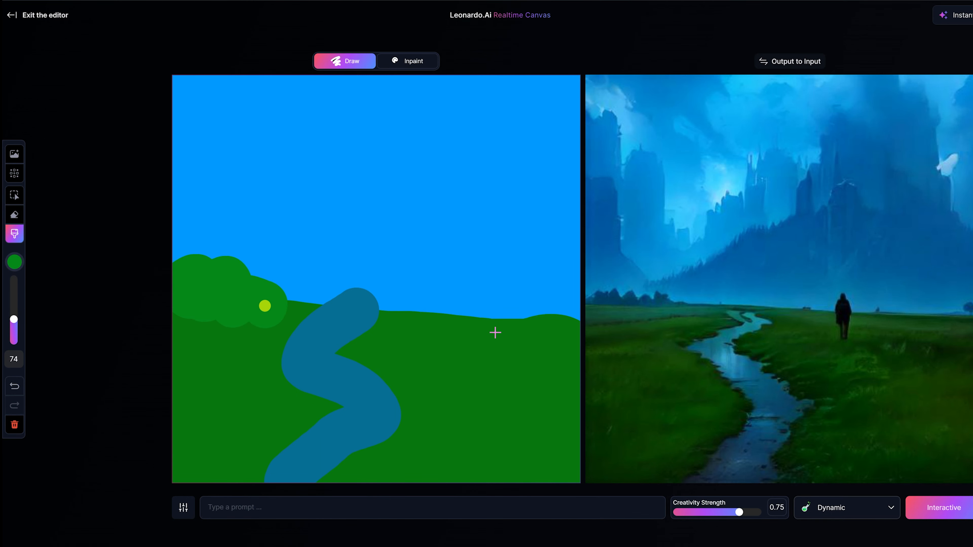
{"action": "mouse_move", "coordinate": [496, 332]}
{"action": "left_mouse_down"}
{"action": "mouse_move", "coordinate": [526, 316]}
{"action": "mouse_move", "coordinate": [570, 319]}
{"action": "left_mouse_up"}
{"action": "left_click_drag", "start_coordinate": [449, 428], "coordinate": [556, 425]}
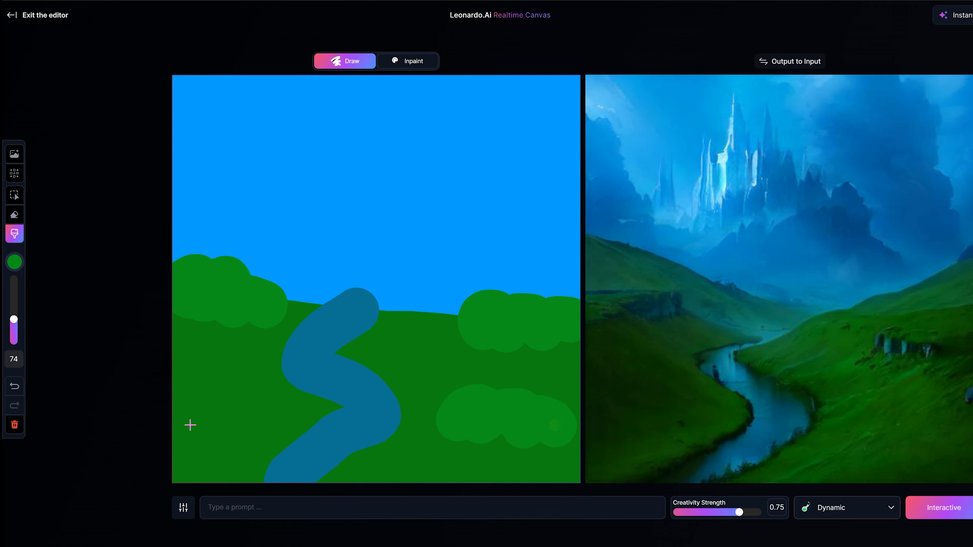
Step: Paint two white #FFFFFF clouds in the blue sky, one on each side
{"action": "left_click", "coordinate": [15, 263]}
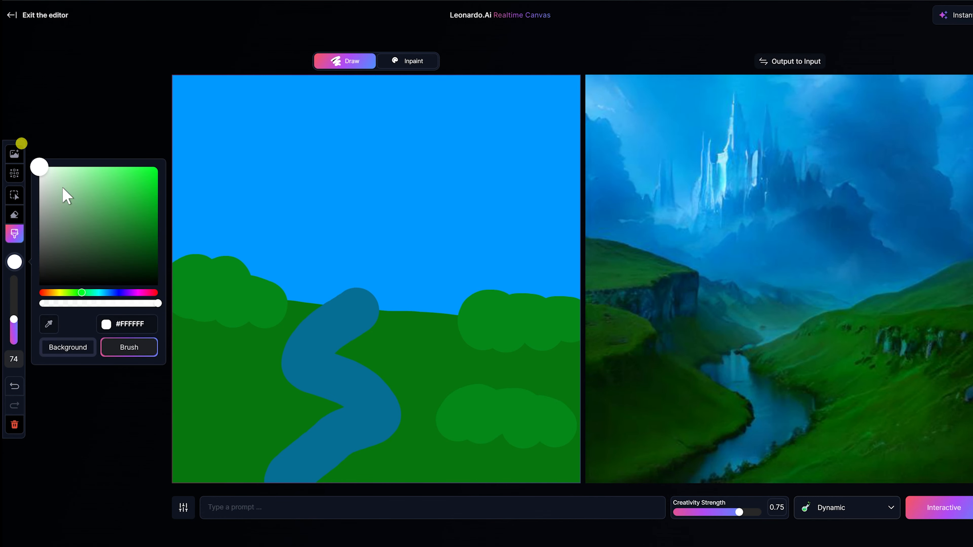
{"action": "mouse_move", "coordinate": [239, 149]}
{"action": "left_mouse_down"}
{"action": "mouse_move", "coordinate": [292, 138]}
{"action": "mouse_move", "coordinate": [229, 124]}
{"action": "mouse_move", "coordinate": [207, 156]}
{"action": "mouse_move", "coordinate": [230, 157]}
{"action": "left_mouse_up"}
{"action": "mouse_move", "coordinate": [445, 172]}
{"action": "left_mouse_down"}
{"action": "mouse_move", "coordinate": [523, 175]}
{"action": "mouse_move", "coordinate": [501, 153]}
{"action": "mouse_move", "coordinate": [425, 139]}
{"action": "mouse_move", "coordinate": [480, 174]}
{"action": "left_mouse_up"}
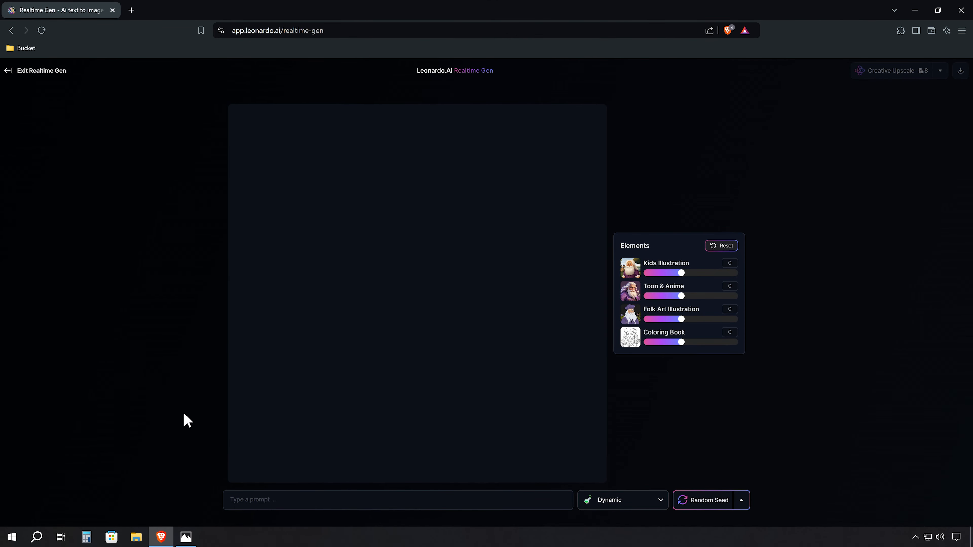
Step: Generate a Realtime Gen image from the prompt "a happy cat sitting at a table with other cats"
{"action": "left_click", "coordinate": [276, 495]}
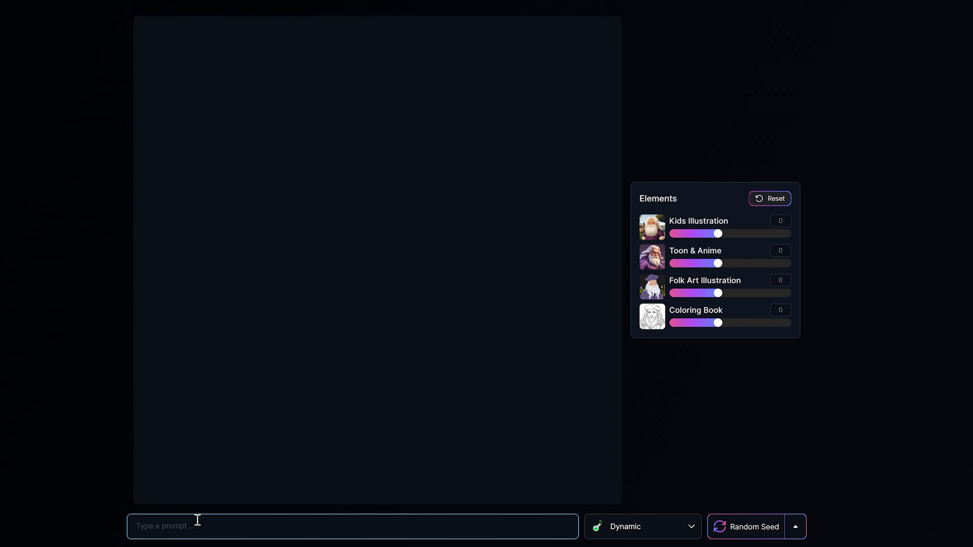
{"action": "type", "text": "a happy cat"}
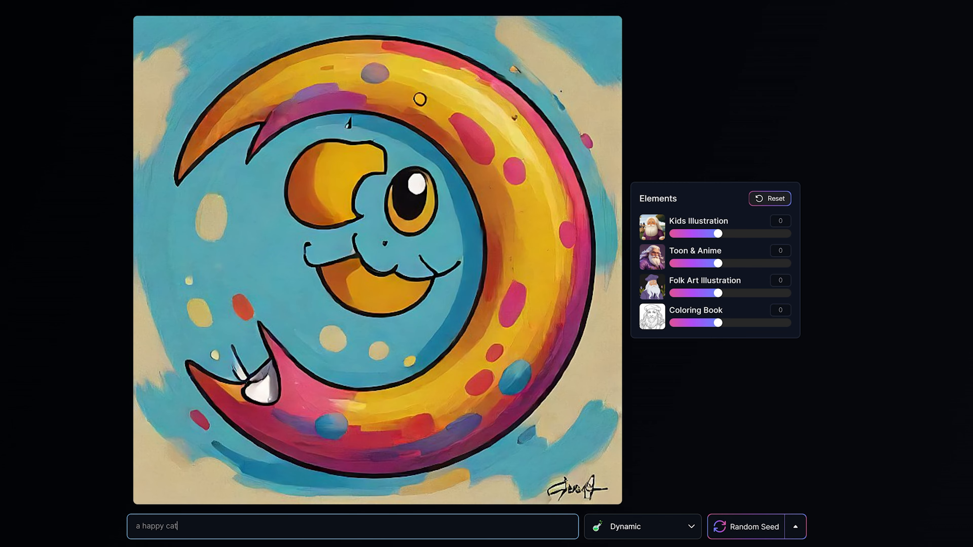
{"action": "type", "text": " s"}
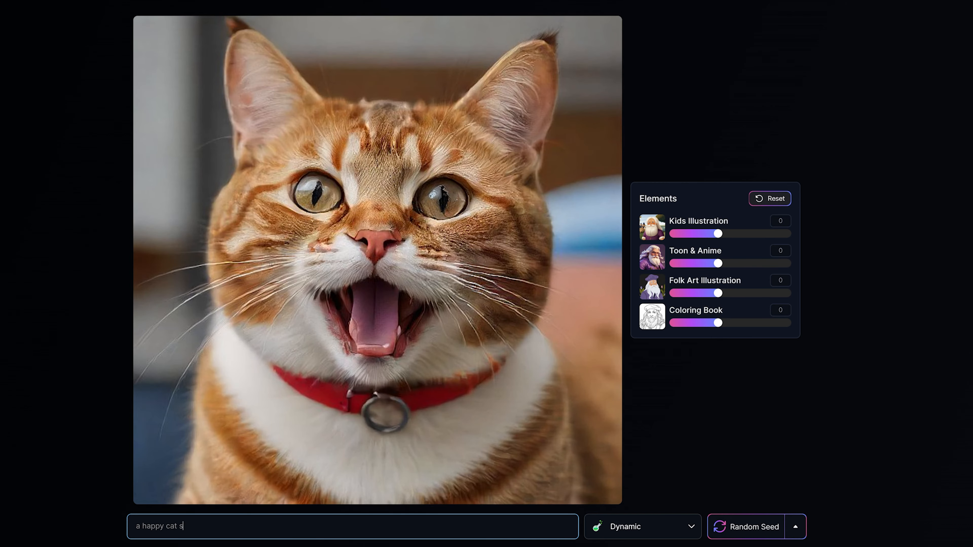
{"action": "type", "text": "itting at a ta"}
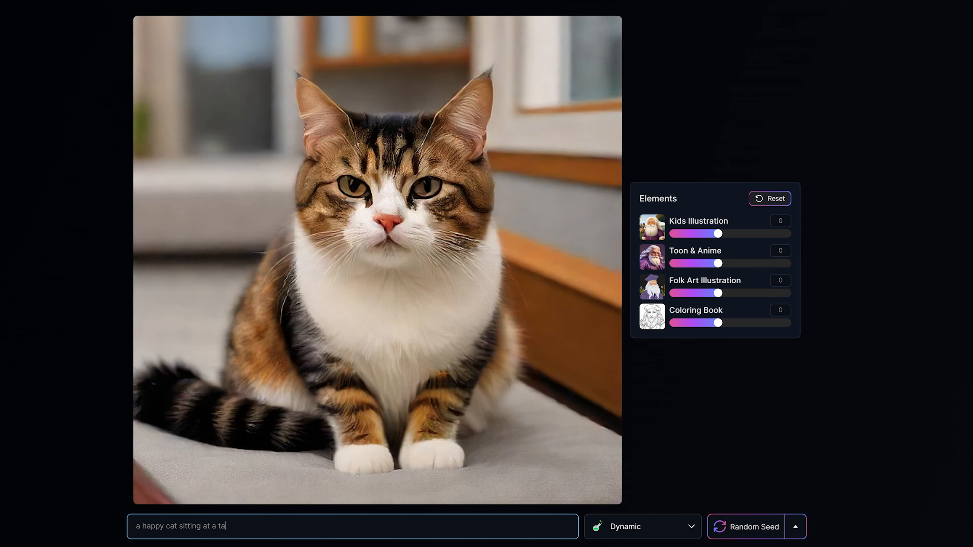
{"action": "type", "text": "ble"}
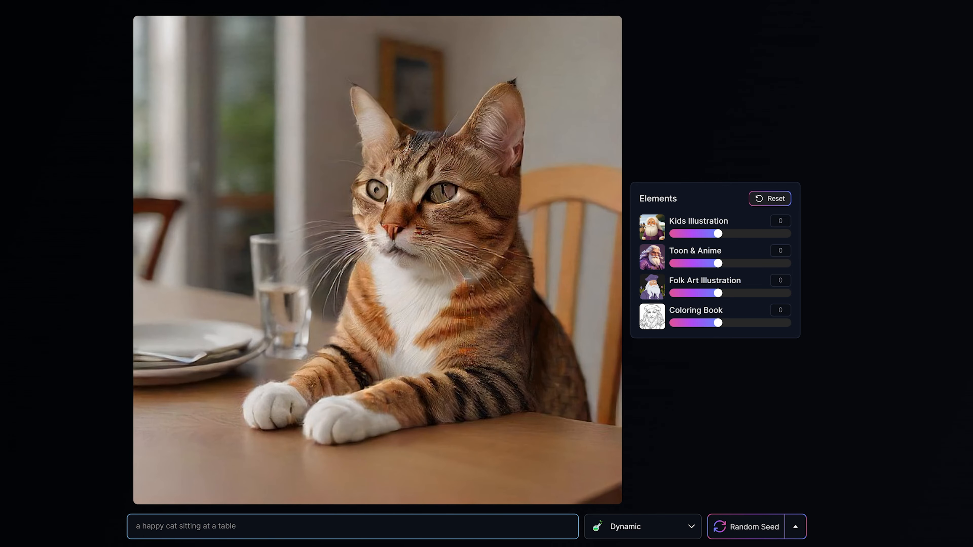
{"action": "type", "text": " with other cats"}
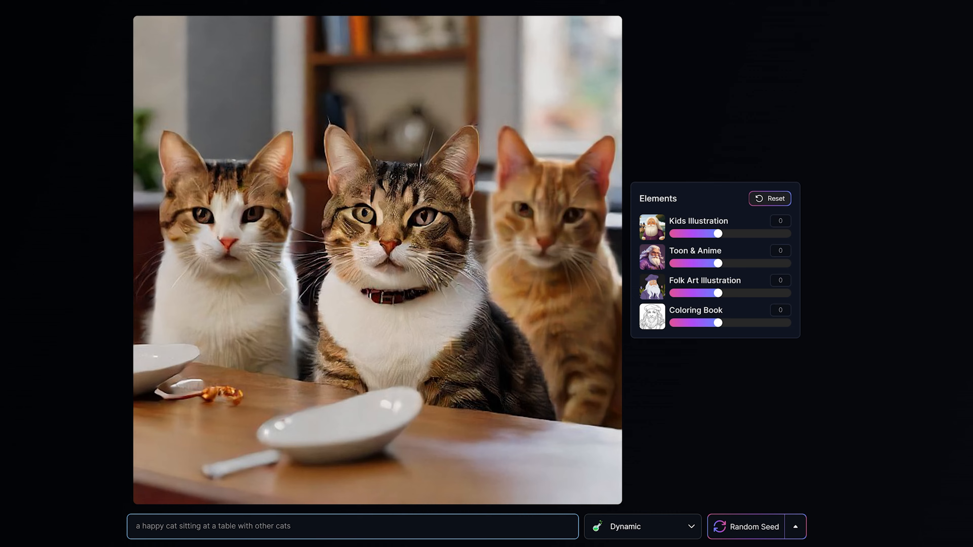
Step: Extend the Realtime Gen prompt about the cats at the table with ", they are playing poker"
{"action": "type", "text": ", they are playing "}
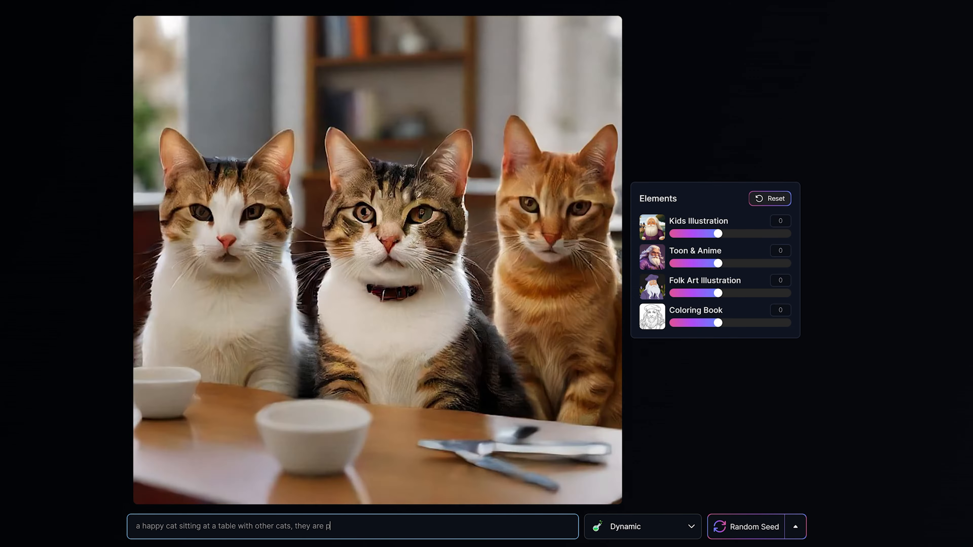
{"action": "type", "text": "poker"}
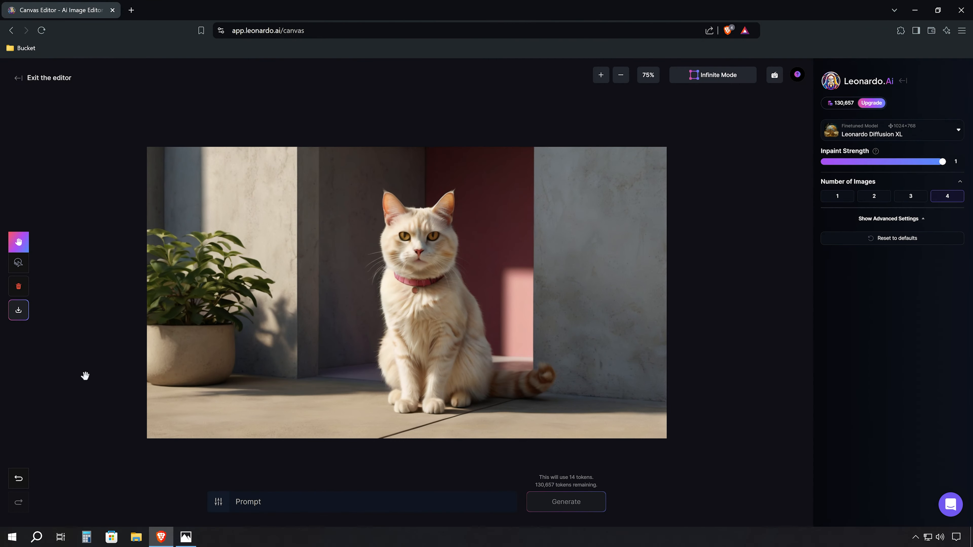
Step: Mask an oval area over the top of the cat's head and generate "a party hat" inside it
{"action": "left_click", "coordinate": [20, 263]}
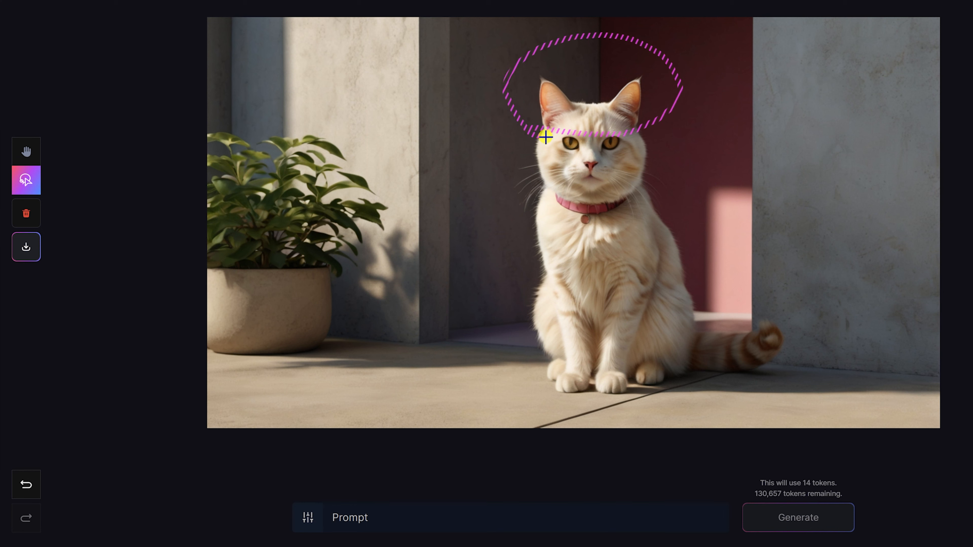
{"action": "left_click_drag", "start_coordinate": [545, 137], "coordinate": [552, 136]}
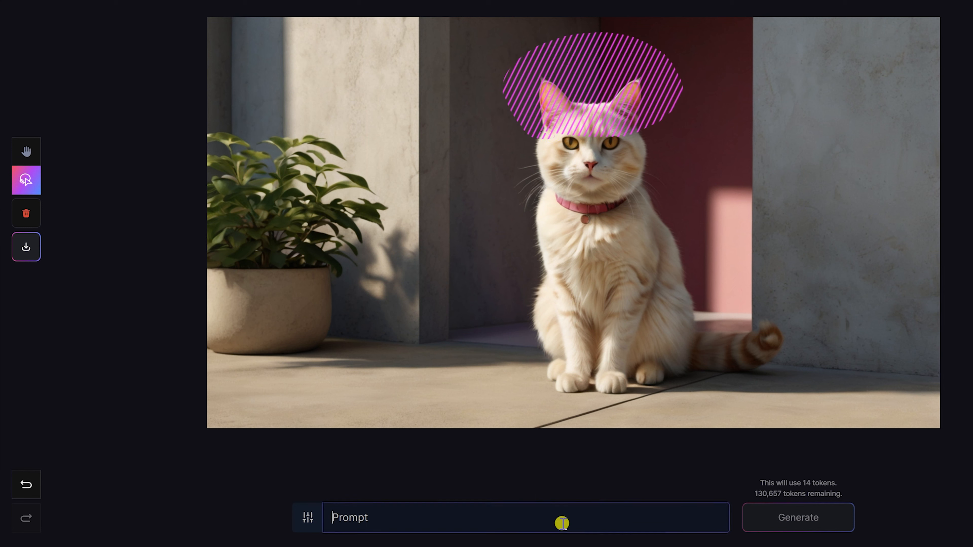
{"action": "left_click", "coordinate": [561, 523]}
{"action": "type", "text": "a party hat"}
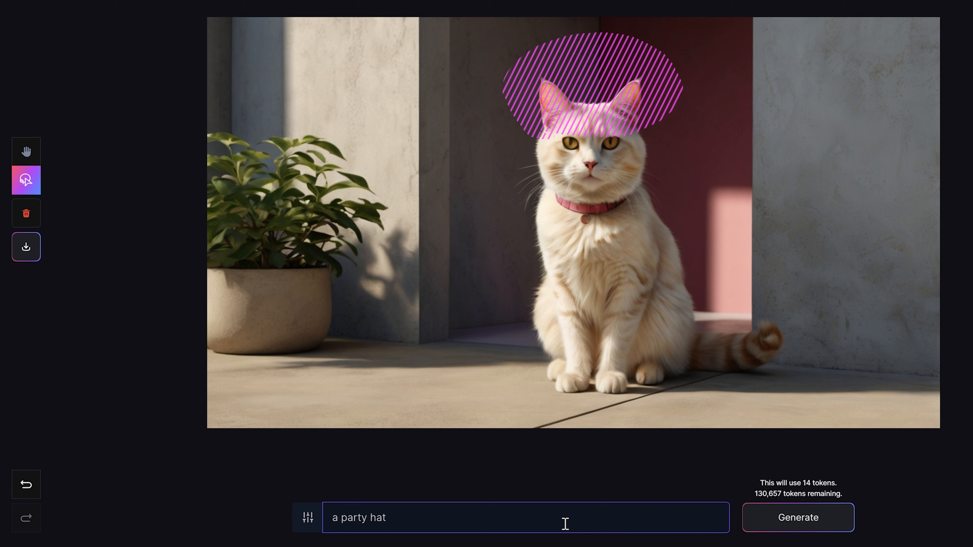
{"action": "left_click", "coordinate": [826, 528]}
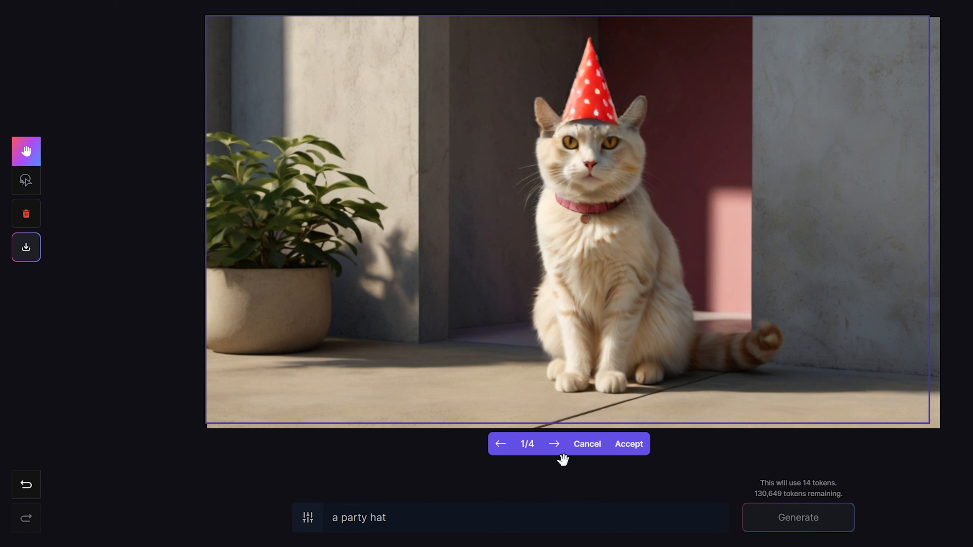
Step: Compare the generated party hat variations on the cat by going forward and back through them
{"action": "left_click", "coordinate": [555, 445]}
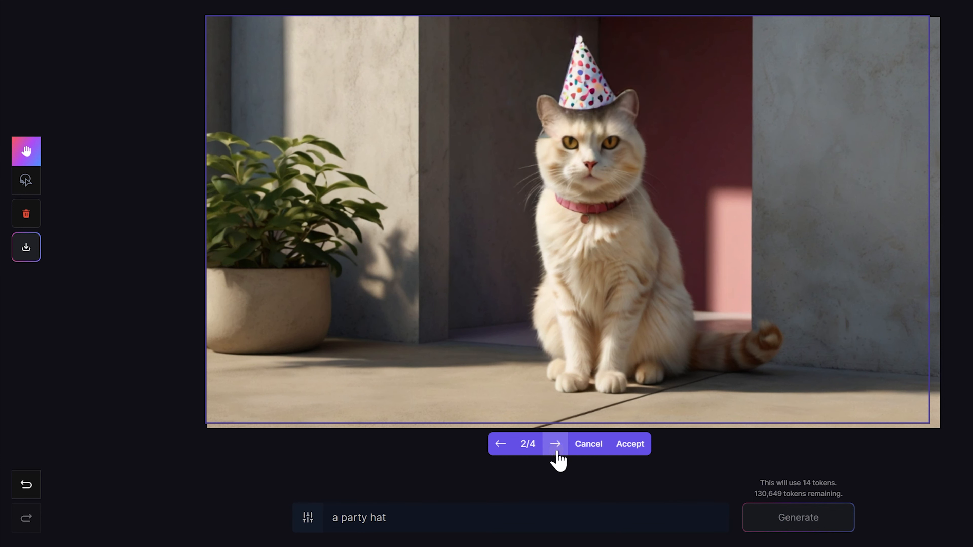
{"action": "left_click", "coordinate": [555, 445]}
{"action": "left_click", "coordinate": [556, 447]}
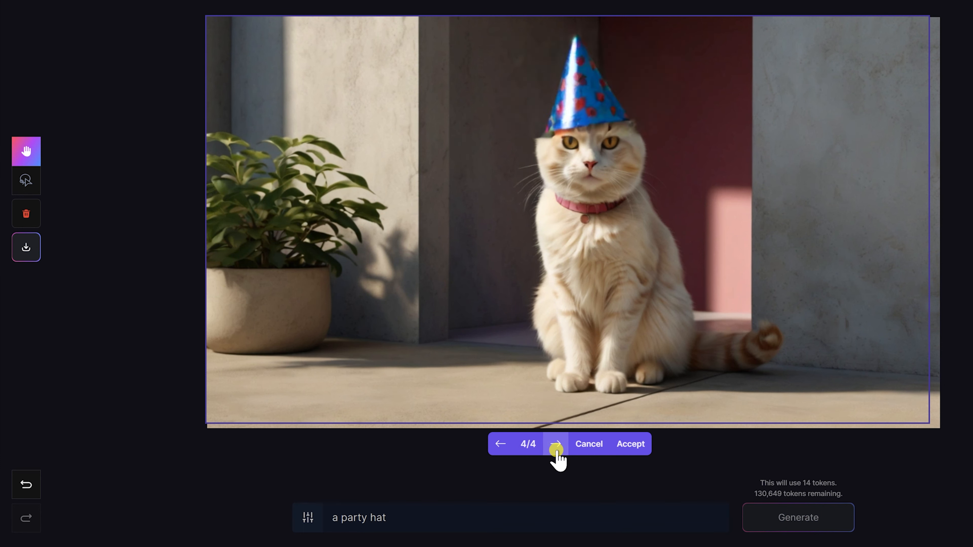
{"action": "left_click", "coordinate": [501, 445]}
{"action": "left_click", "coordinate": [501, 446]}
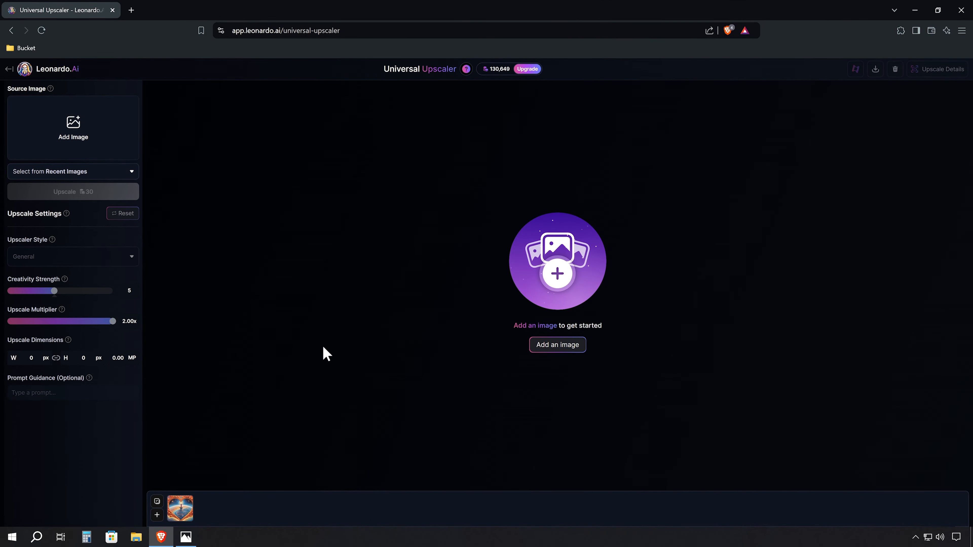
Step: Add the illustrated cat image as the Universal Upscaler source and upscale it with the General style at 2.00x
{"action": "left_click", "coordinate": [157, 515]}
{"action": "left_click", "coordinate": [256, 307]}
{"action": "left_click", "coordinate": [510, 494]}
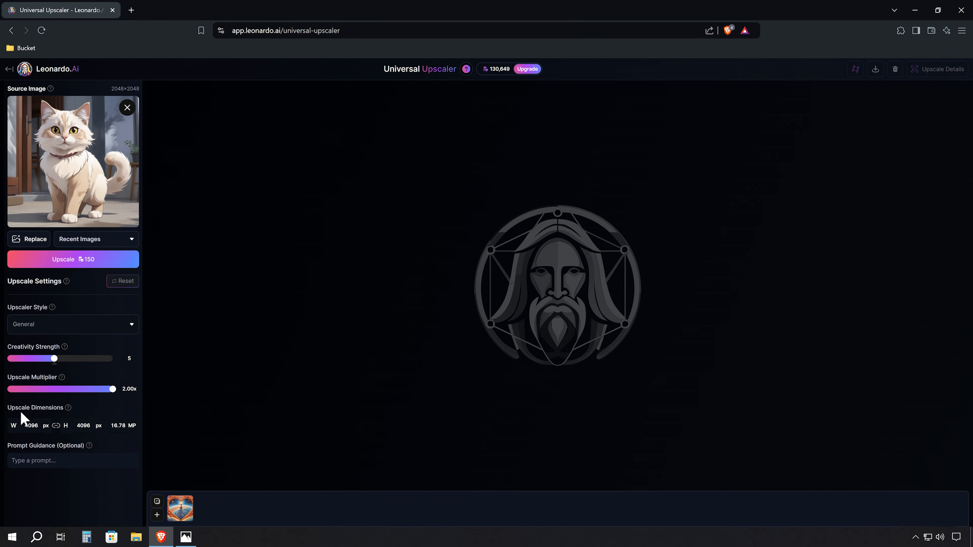
{"action": "left_click", "coordinate": [104, 266]}
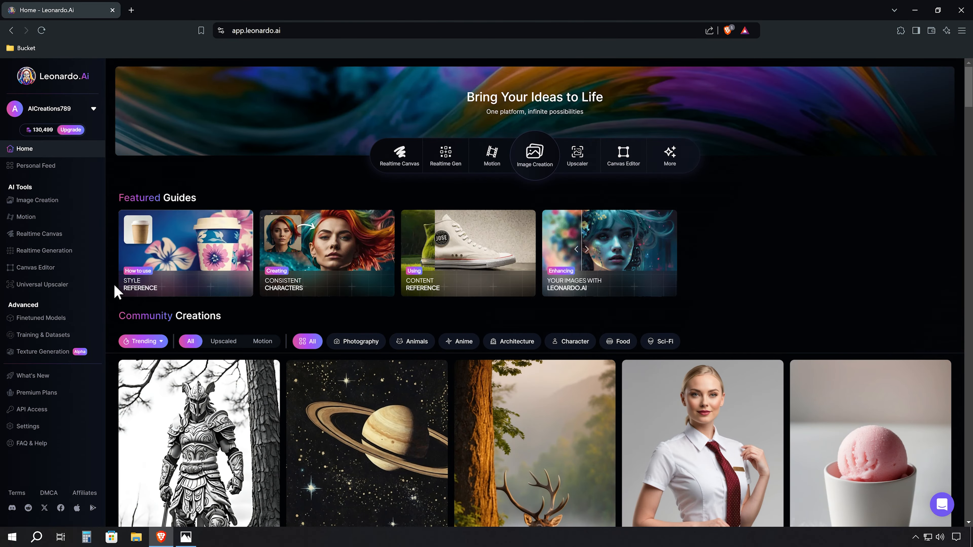
Step: Look through the Finetuned Models, Training & Datasets and Texture Generation pages, and return to Finetuned Models
{"action": "left_click", "coordinate": [71, 320]}
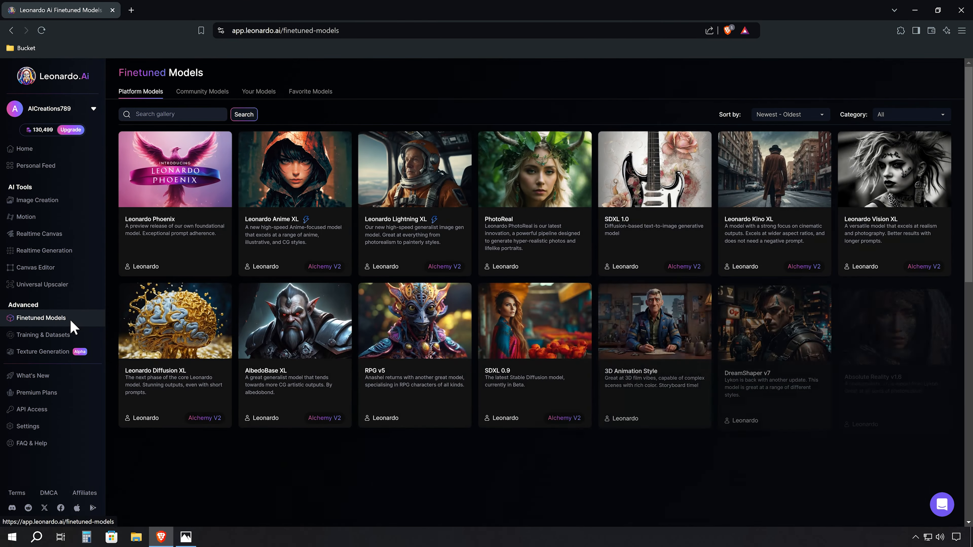
{"action": "left_click", "coordinate": [69, 335]}
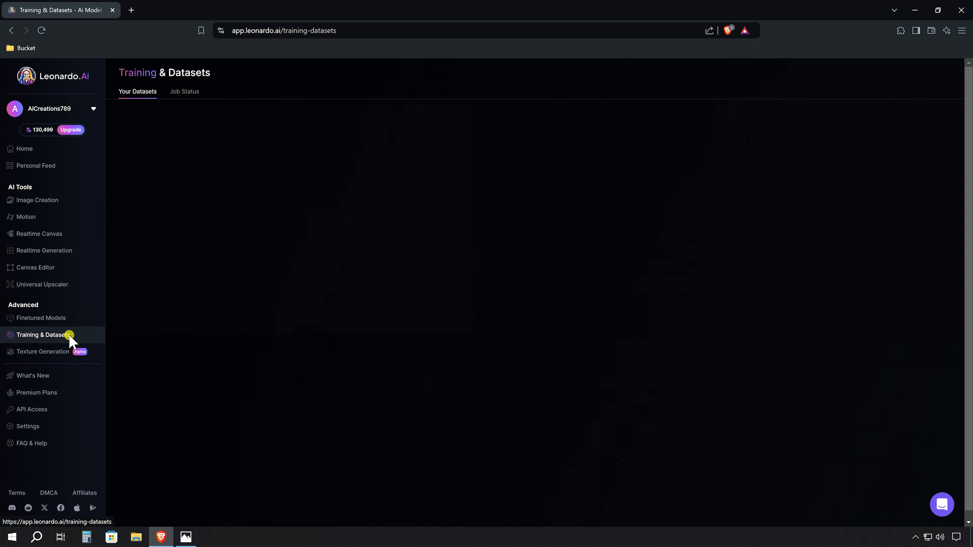
{"action": "left_click", "coordinate": [66, 352]}
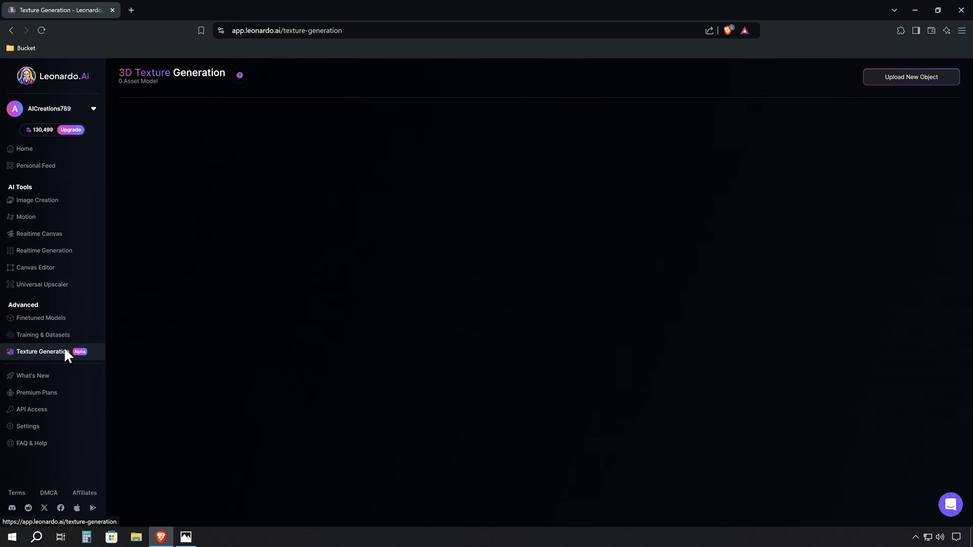
{"action": "left_click", "coordinate": [63, 319]}
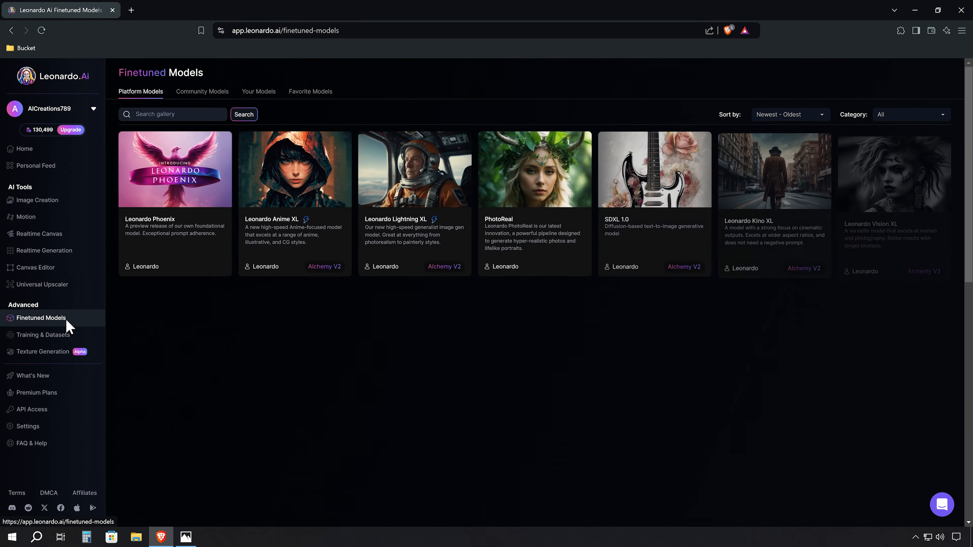